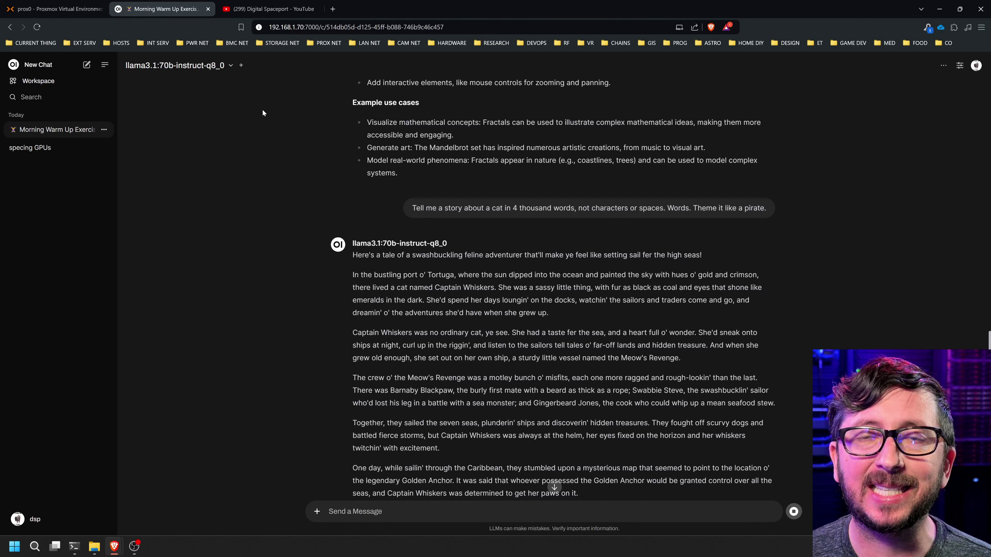
Show the model selector list above the llama3.1:70b-instruct-q8_0 pirate-story chat.
left_click(230, 65)
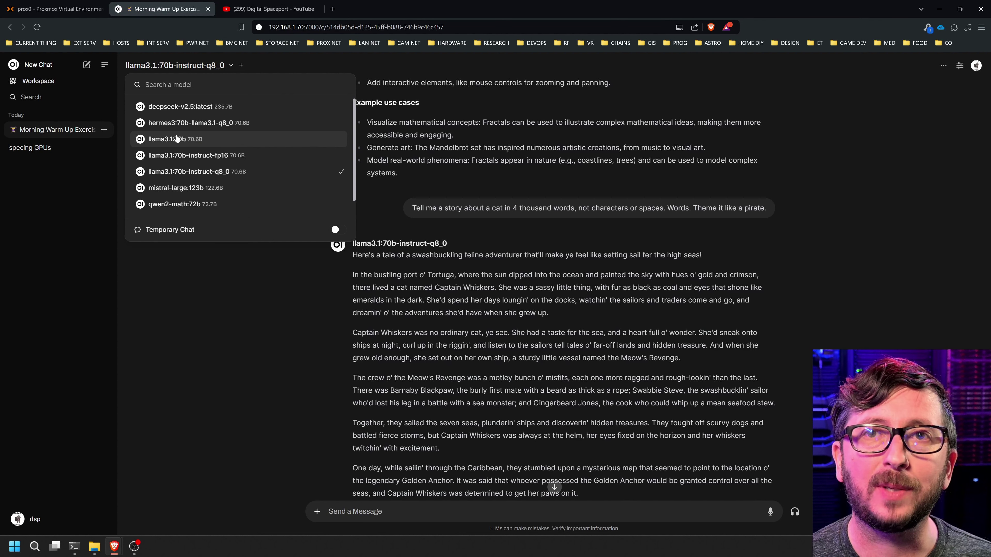
Dismiss the model list, scroll to the story's end, then switch to the Proxmox GPU monitor.
left_click(257, 283)
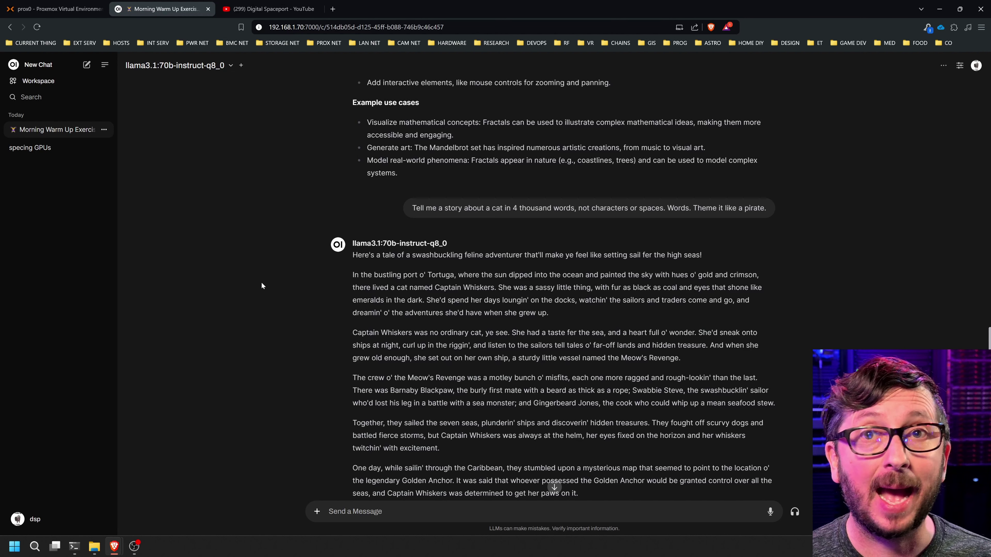
scroll(279, 269, "down", 1)
scroll(282, 259, "down", 6)
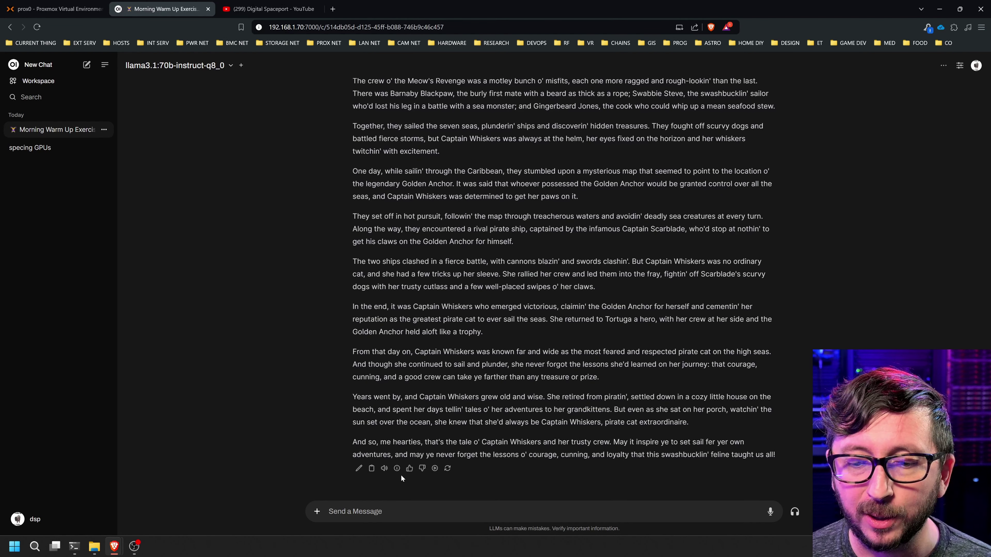
key("ctrl+shift+Tab")
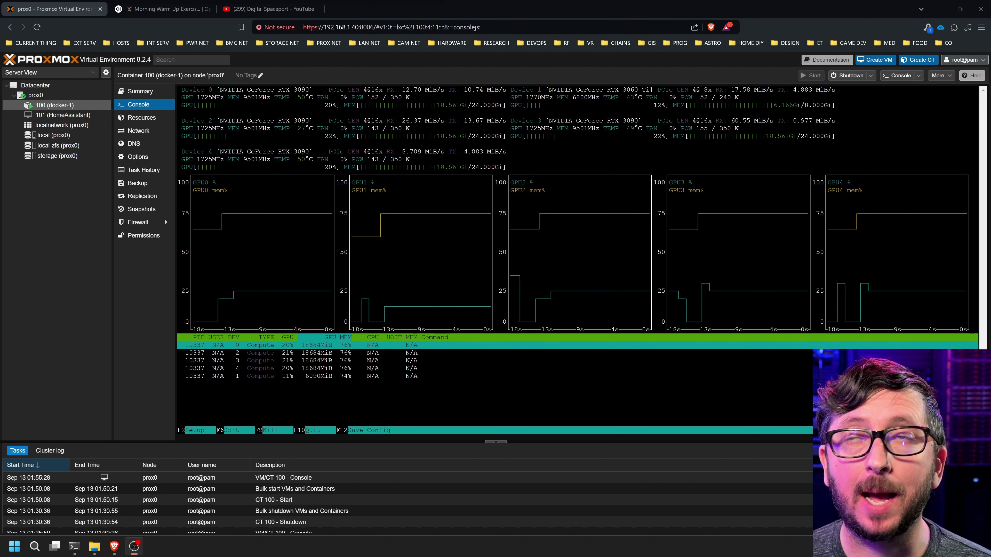
Highlight the RTX 3060 Ti line in nvtop, then switch to the YouTube videos tab.
left_click_drag(548, 90, 649, 89)
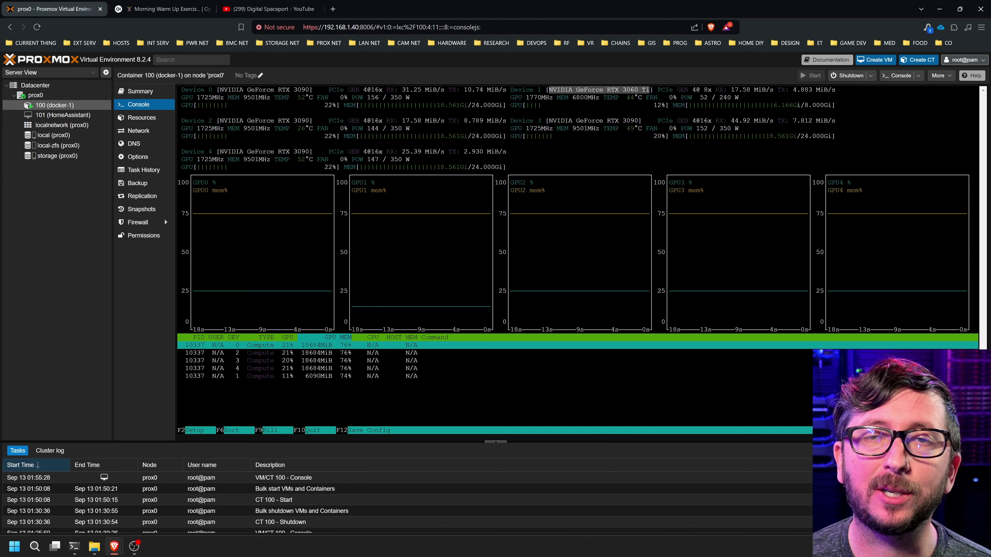
left_click(269, 8)
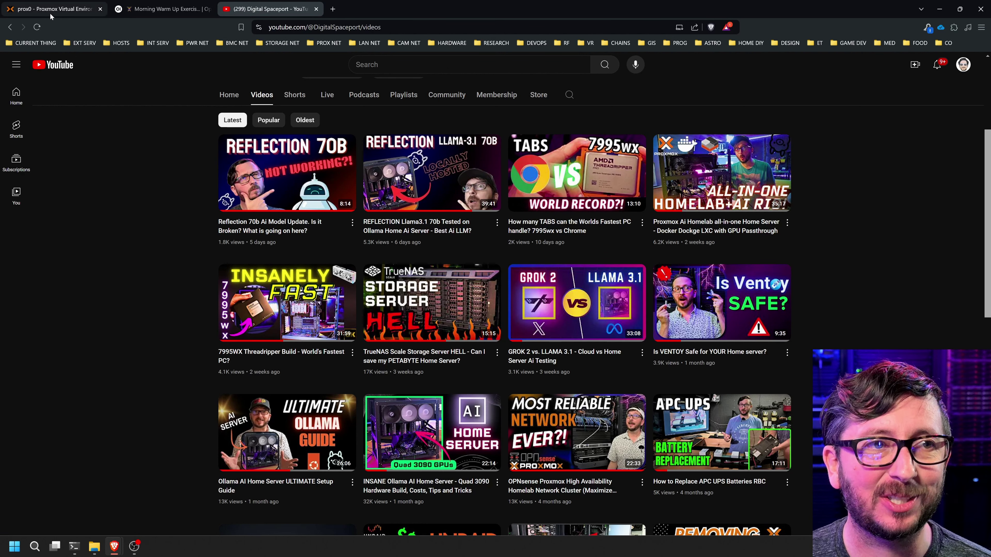
Check each warm-up chat reply's generation stats, ending at the pirate story's 9.79 tokens/s.
left_click(164, 9)
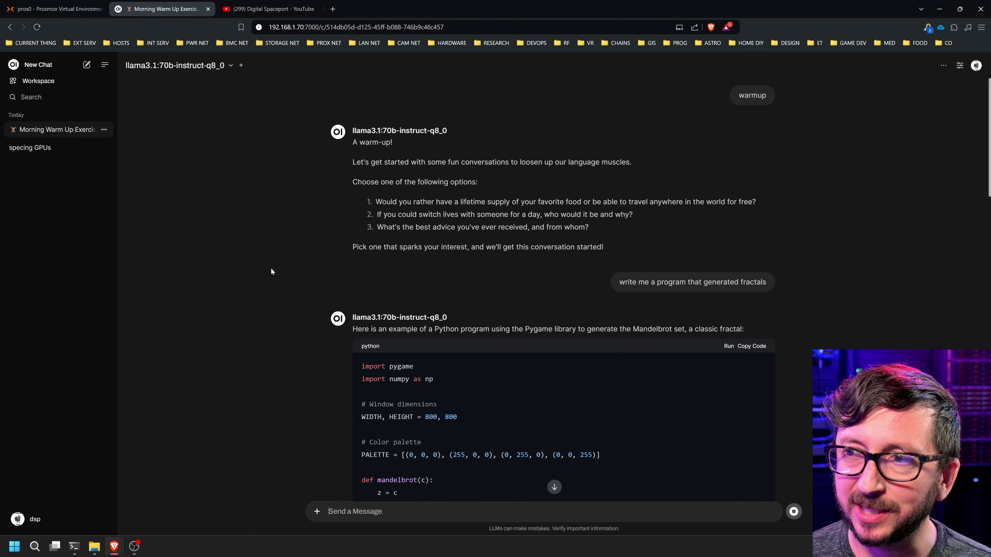
mouse_move(397, 262)
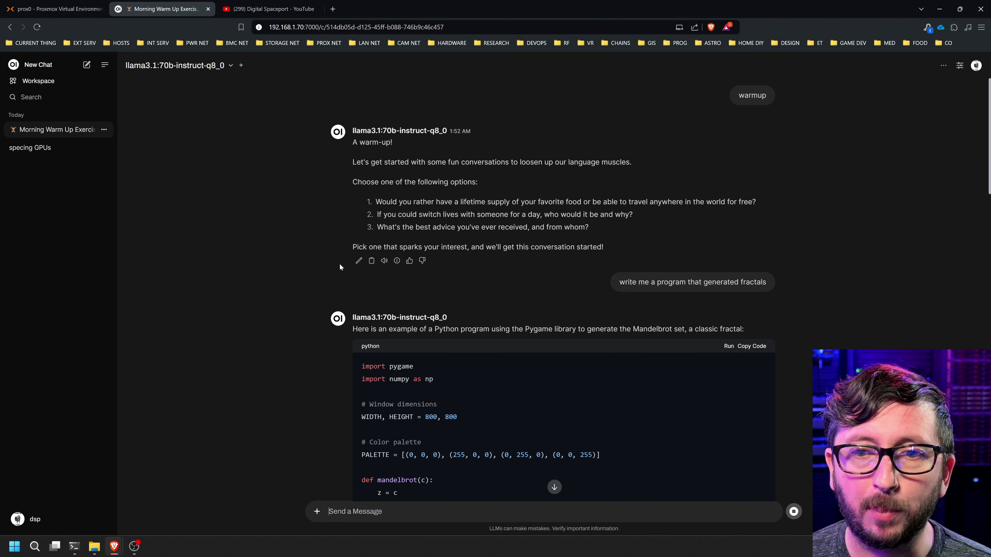
scroll(312, 274, "down", 15)
scroll(312, 275, "down", 5)
scroll(312, 275, "up", 15)
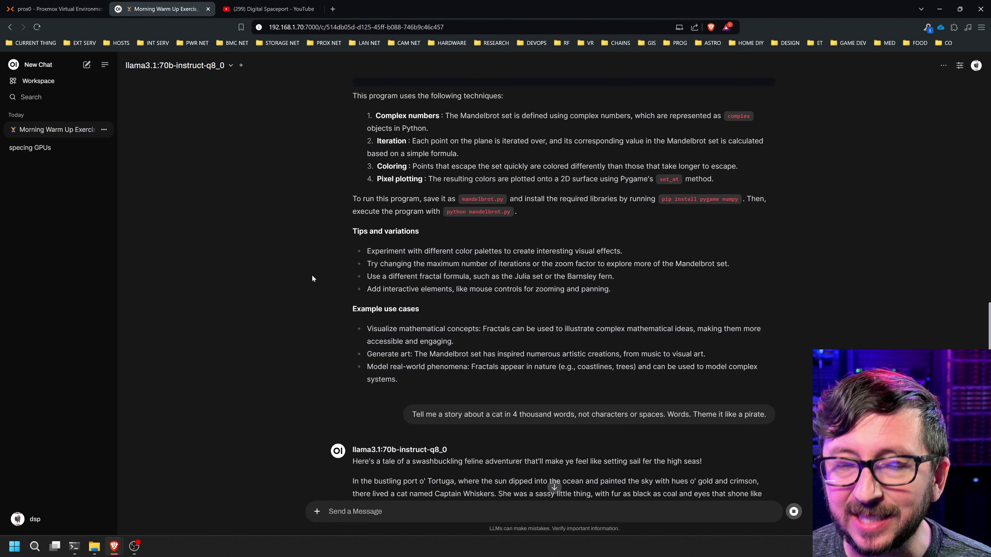
scroll(311, 279, "up", 3)
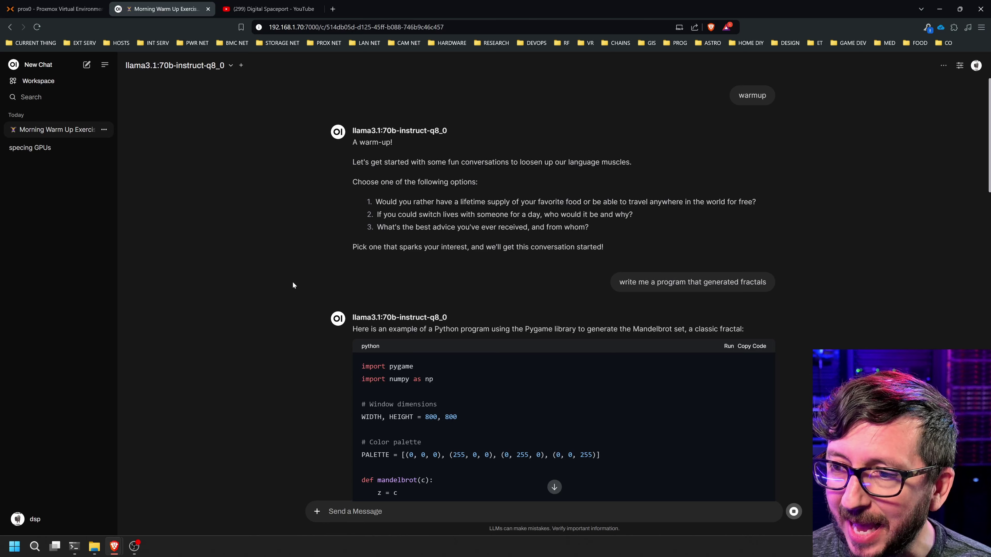
scroll(295, 284, "down", 10)
scroll(297, 291, "down", 8)
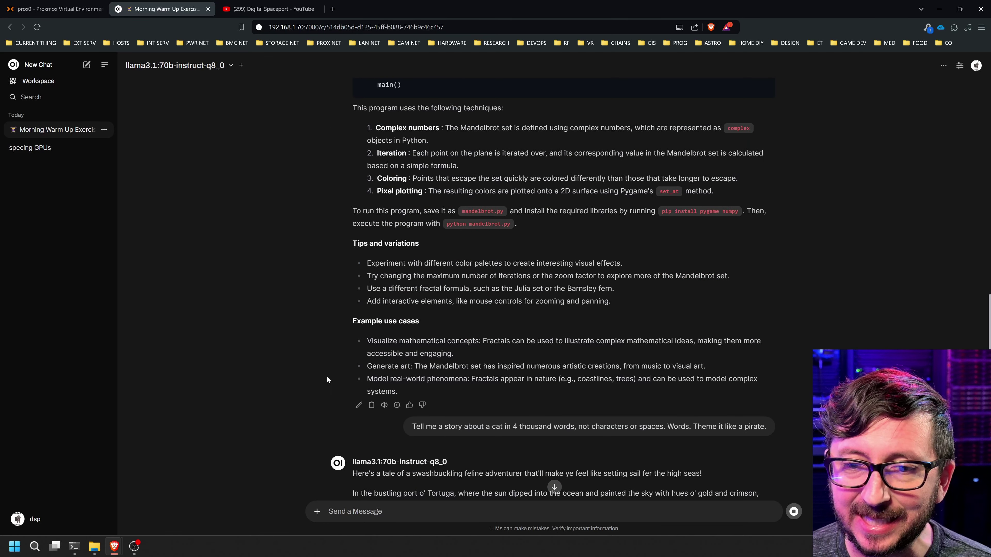
scroll(294, 343, "up", 3)
scroll(293, 344, "down", 7)
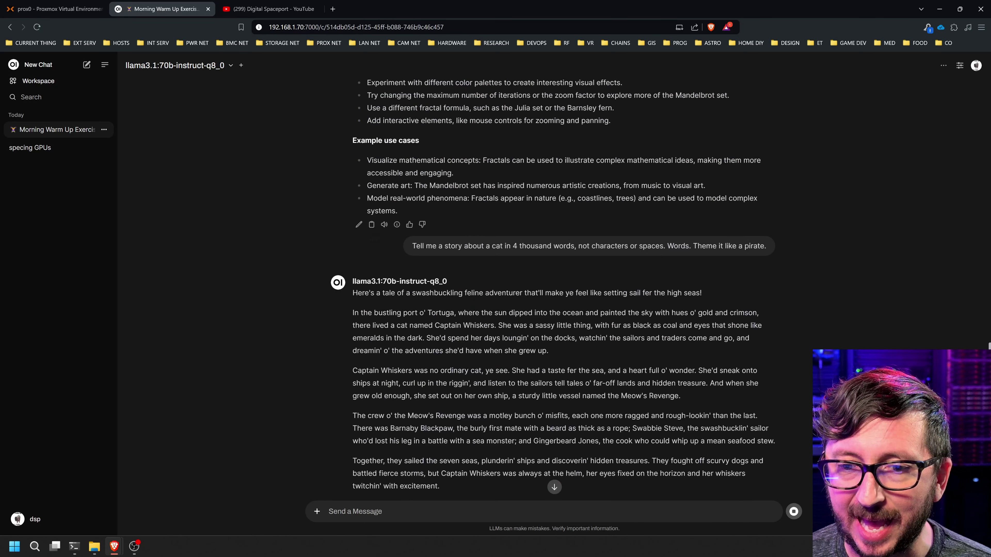
mouse_move(395, 228)
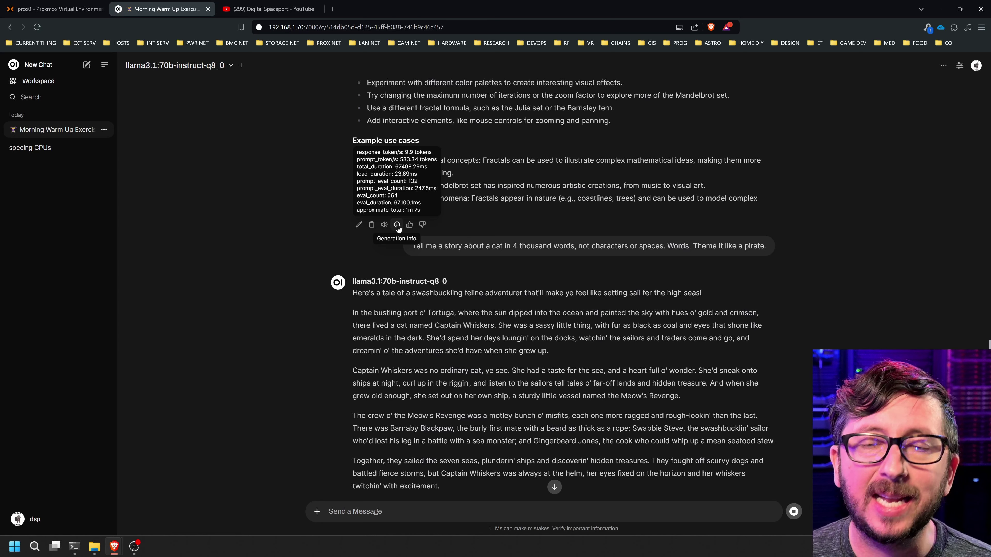
scroll(300, 205, "down", 5)
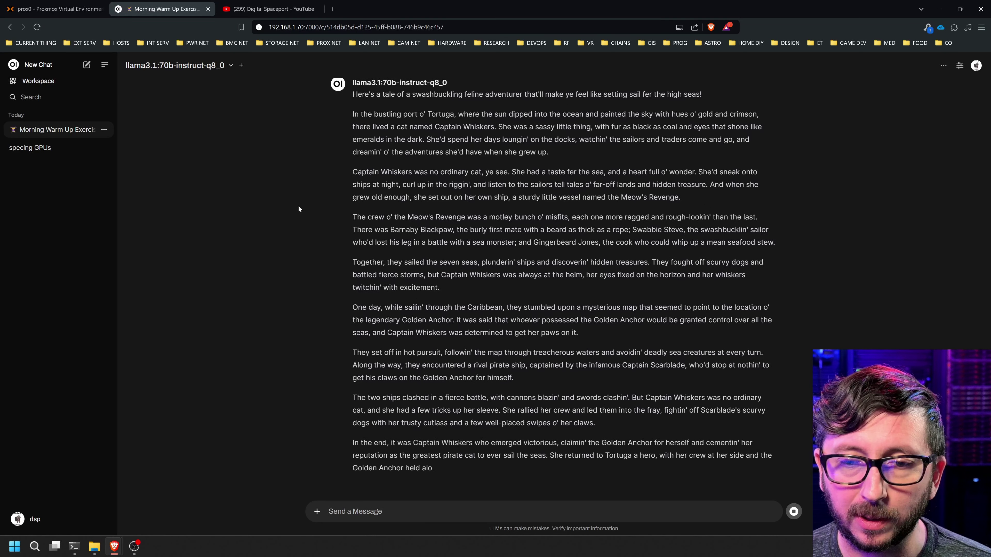
scroll(294, 218, "up", 4)
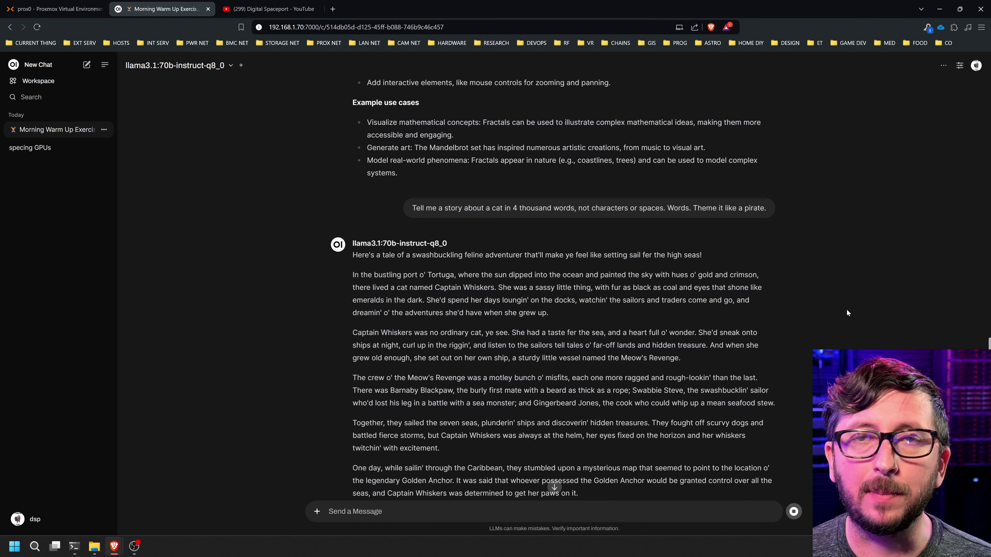
scroll(851, 311, "down", 8)
mouse_move(398, 471)
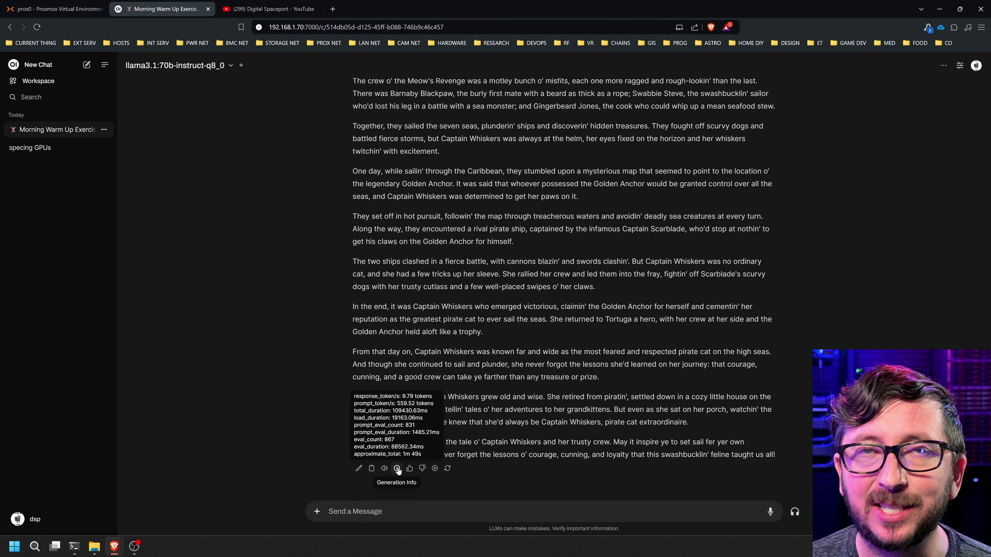
Fill G3–L3 with the GPU lineup 3090, 3090, 3060ti, 3090, 3090 and a dash.
key("alt+Tab")
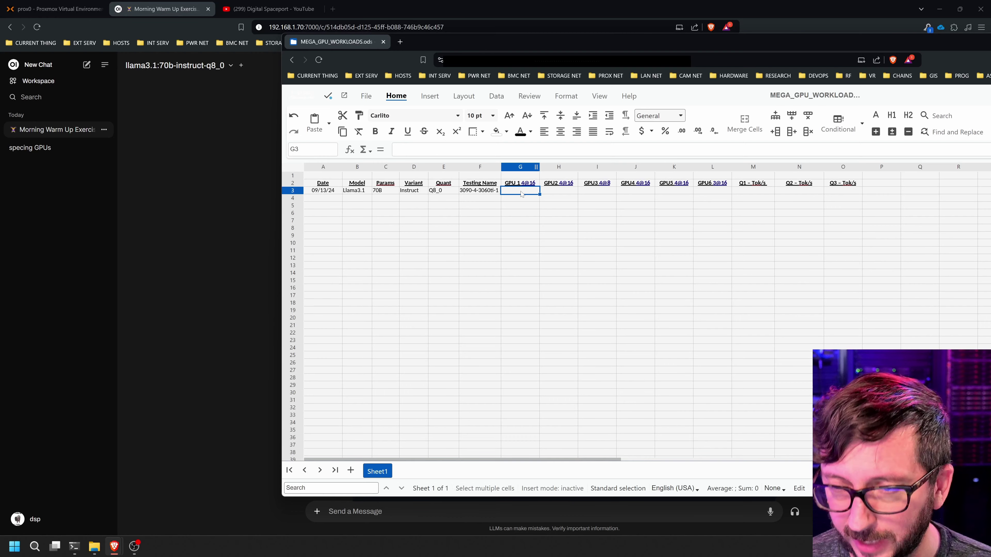
type("3090")
key("Tab")
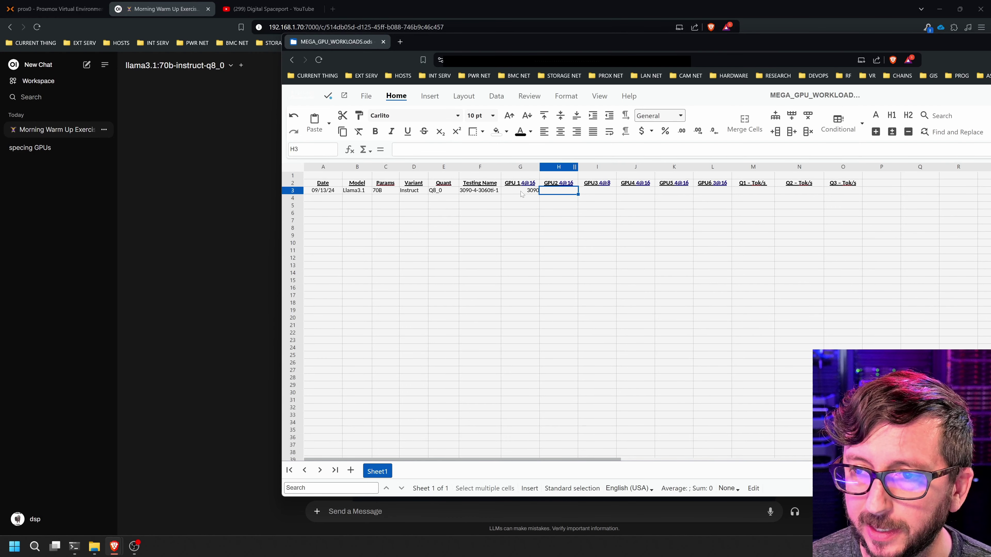
type("3090")
key("Tab")
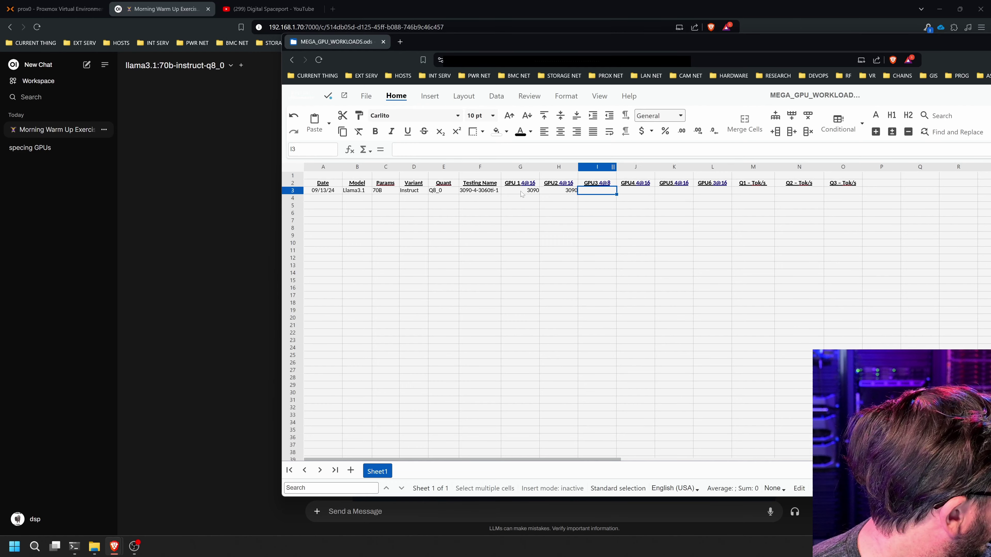
type("3060ti")
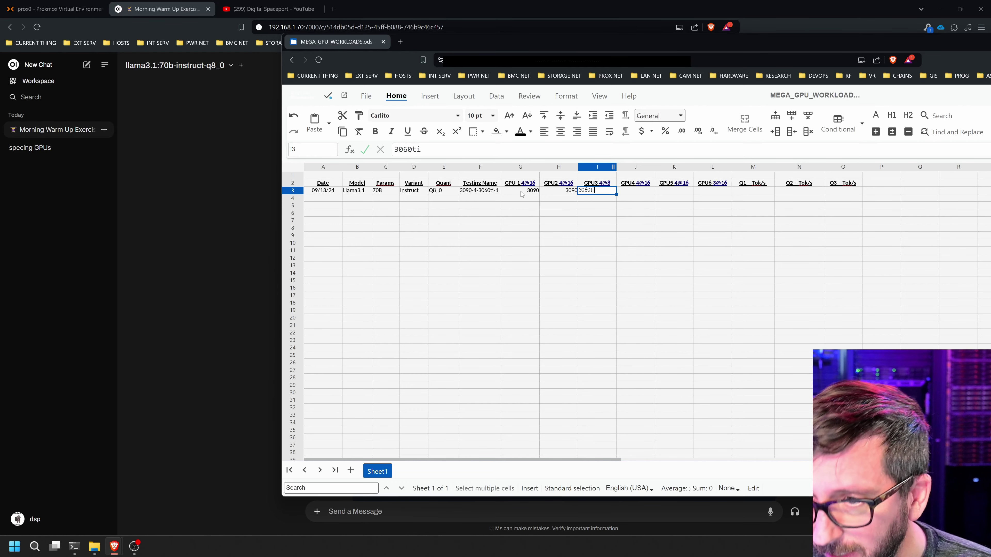
key("Tab")
type("3090")
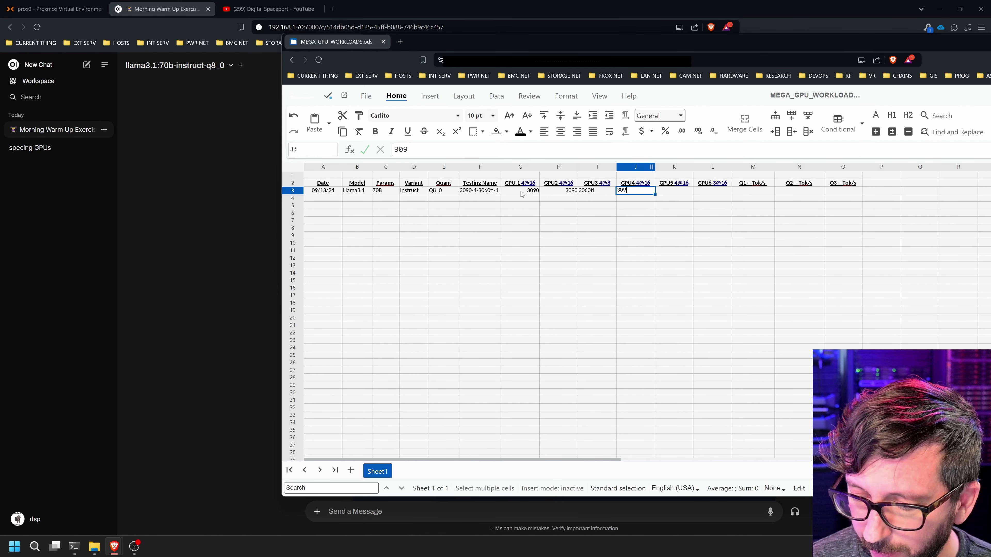
key("Tab")
type("3090")
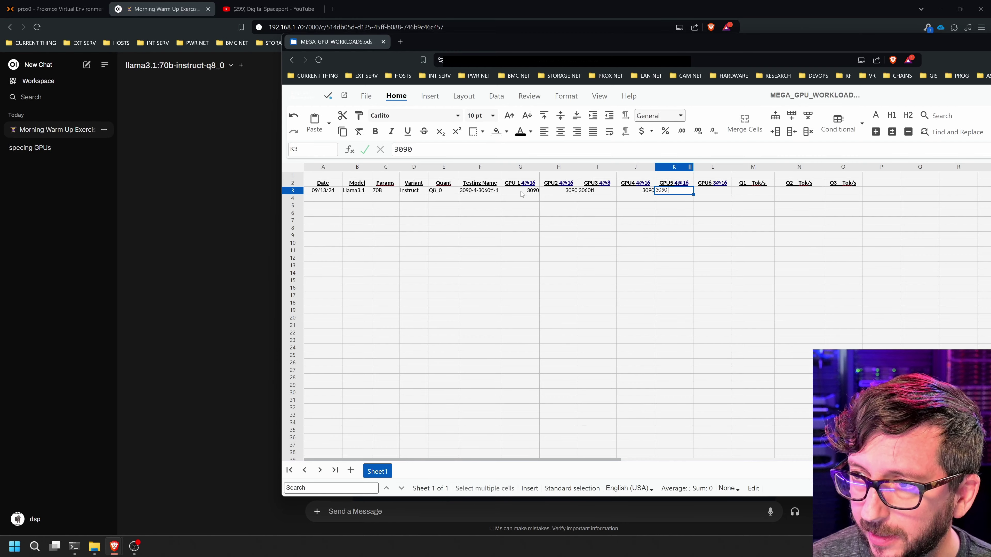
key("Tab")
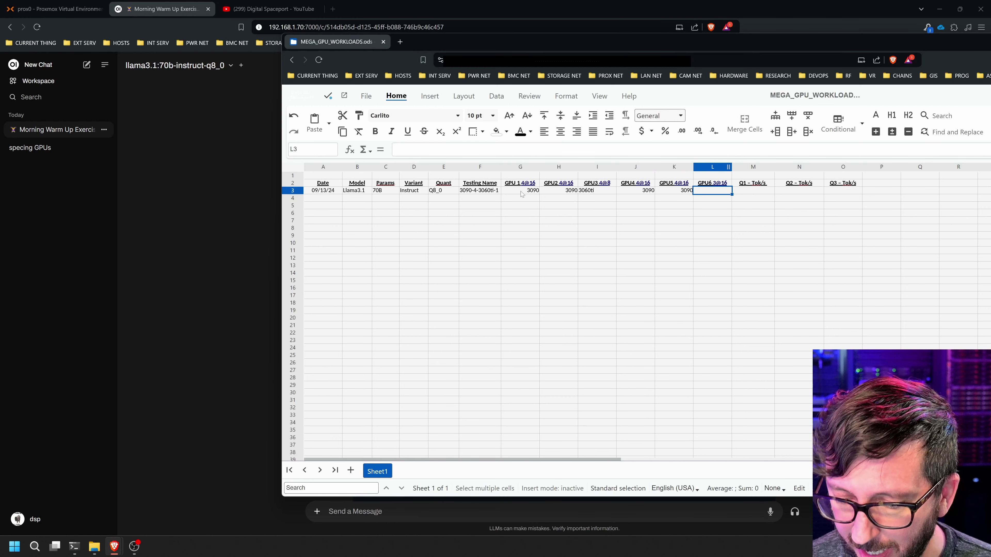
type("-")
key("Tab")
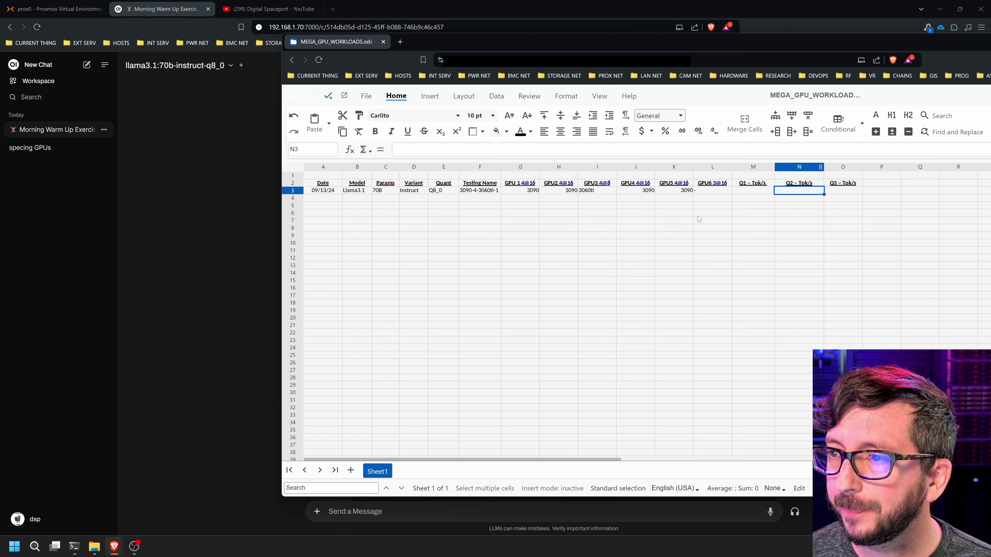
Look up the chat stats and enter Q1 10.12 and Q2 9.9 in M3 and N3.
left_click(266, 153)
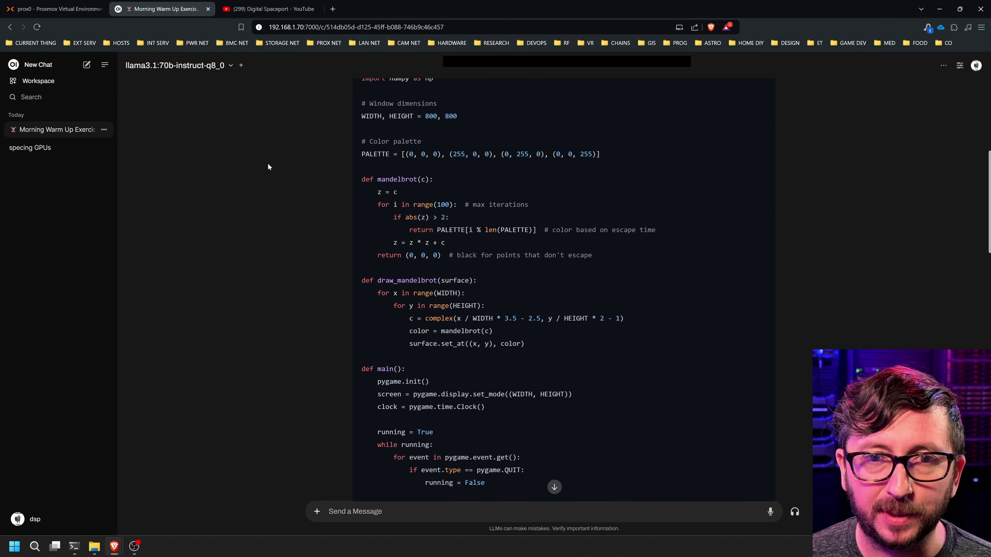
scroll(273, 176, "up", 10)
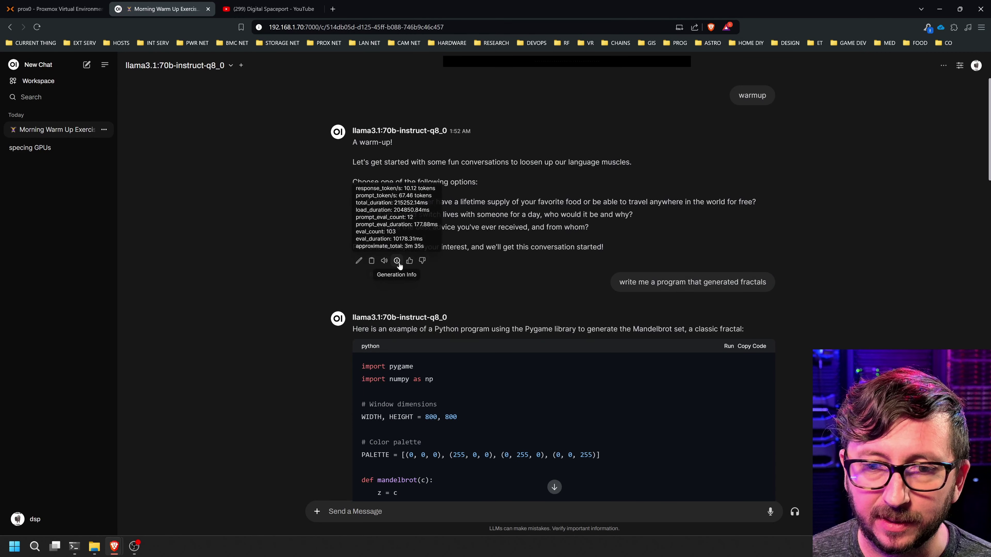
scroll(273, 311, "down", 20)
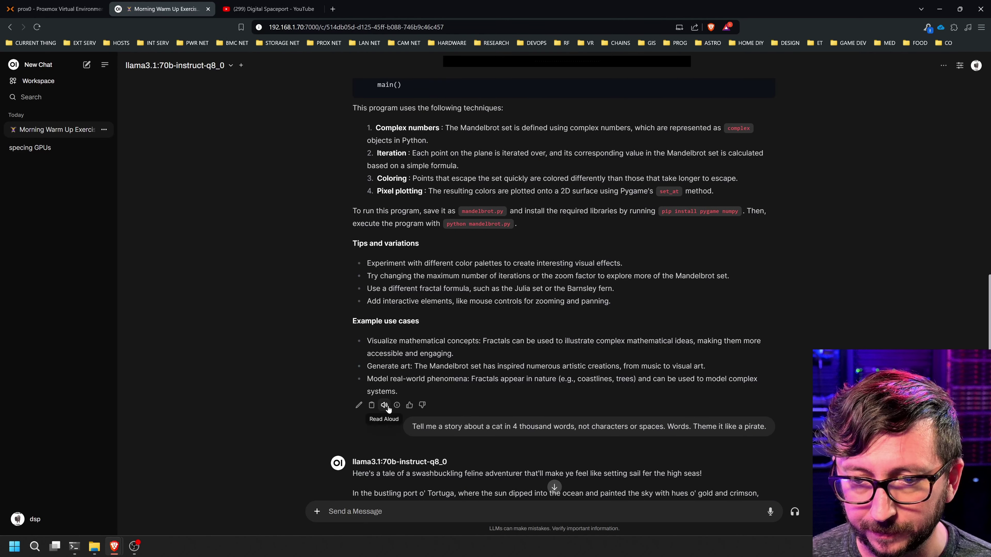
mouse_move(398, 414)
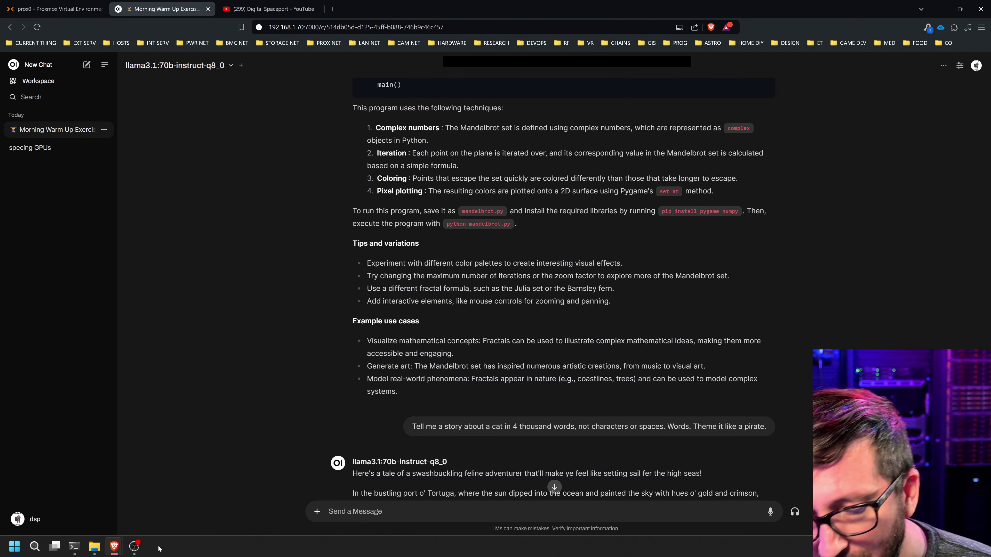
mouse_move(114, 546)
left_click(202, 505)
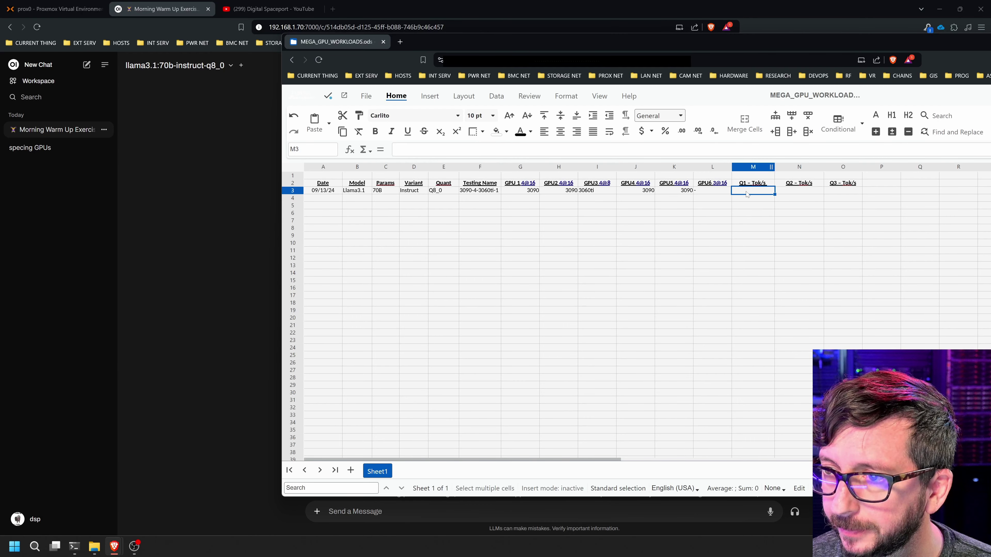
type("10.12")
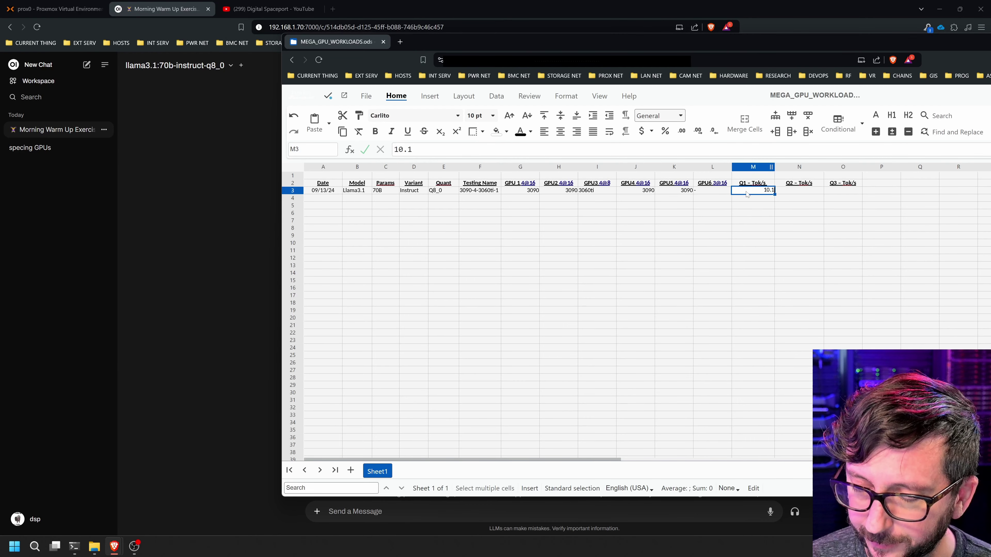
key("Tab")
type("9.9")
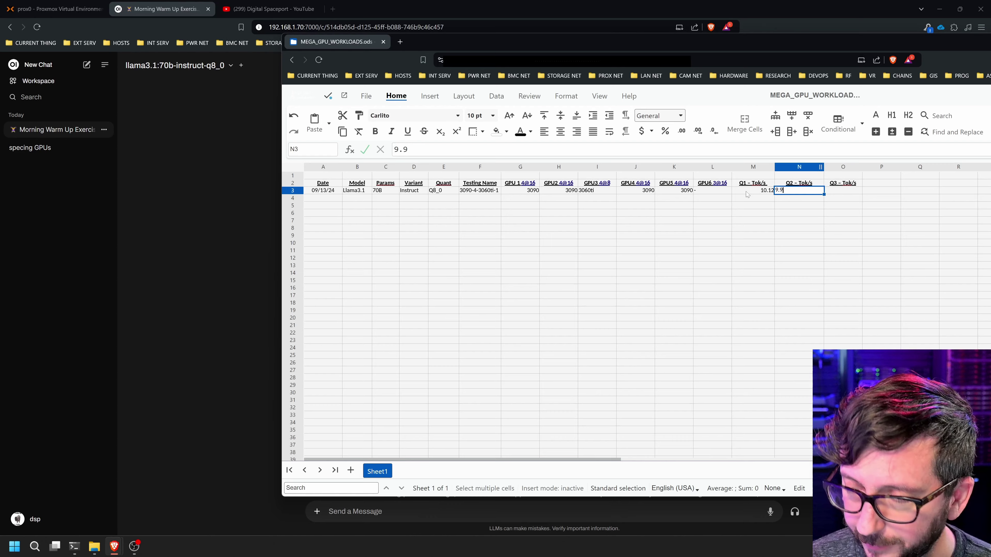
key("Tab")
Check the next reply's stats and enter the Q3 result 9.79 in O3.
left_click(230, 336)
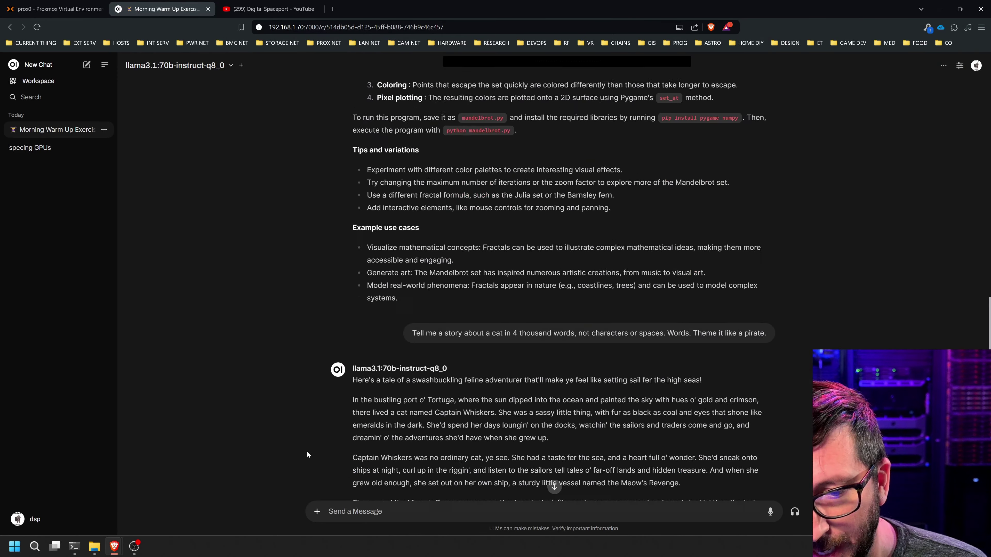
scroll(273, 410, "down", 15)
scroll(269, 394, "down", 2)
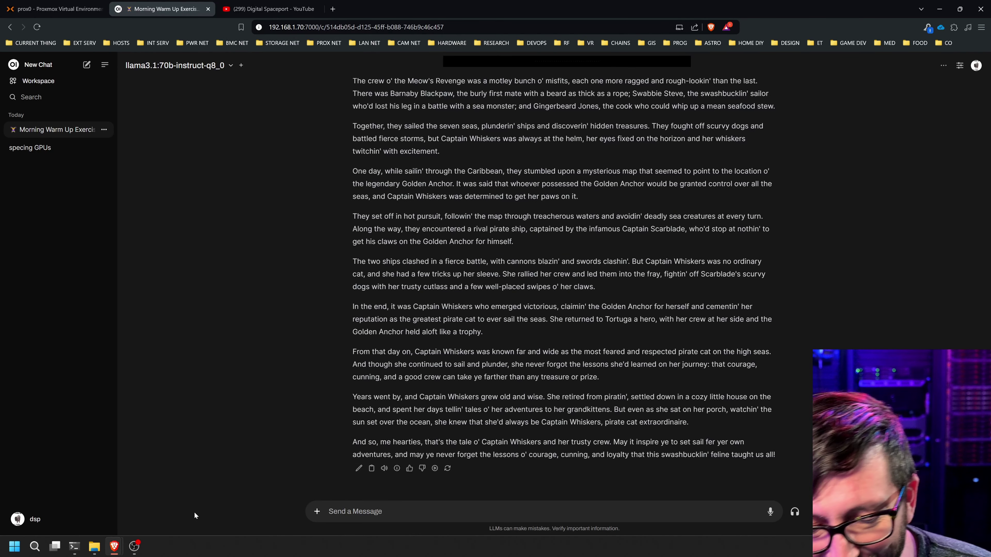
mouse_move(81, 552)
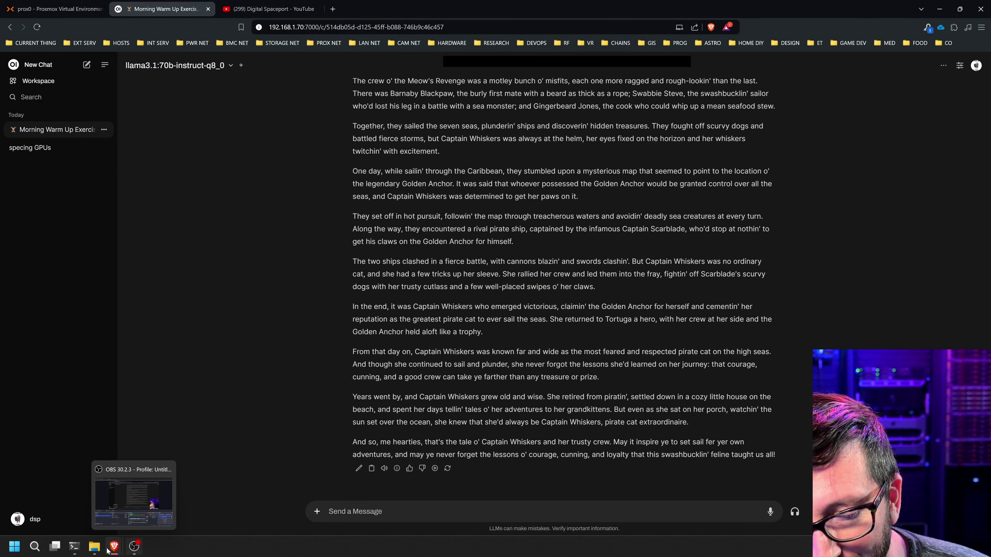
mouse_move(114, 548)
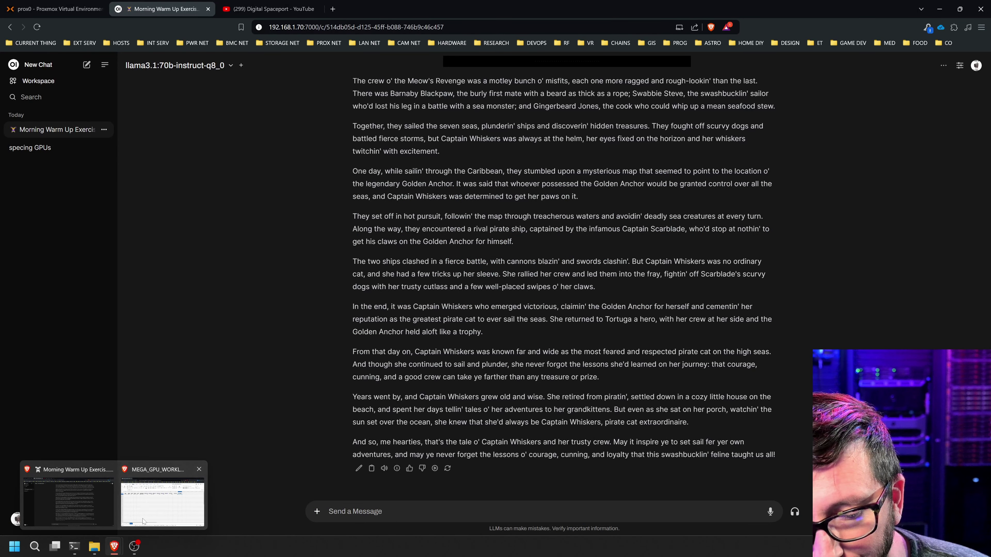
left_click(164, 498)
type("9.79")
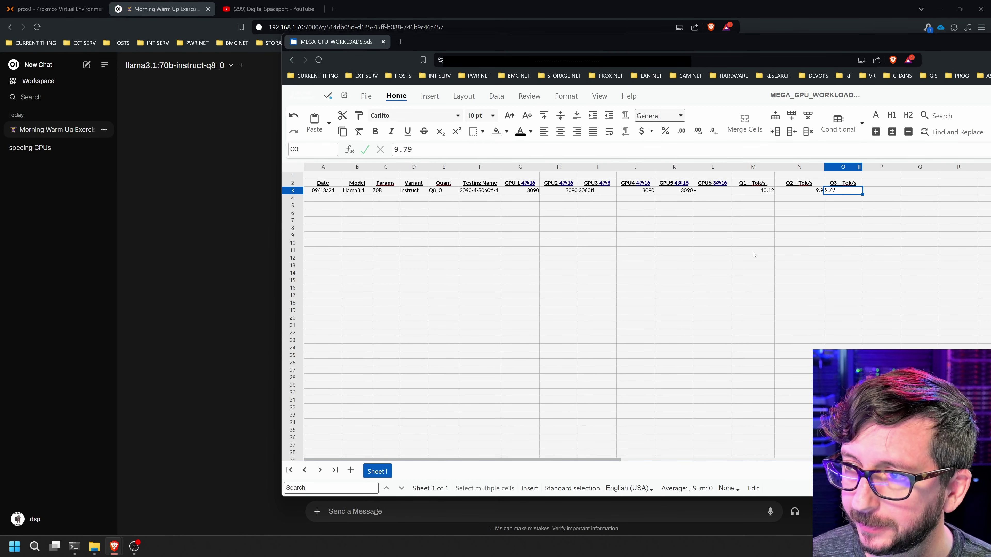
key("Return")
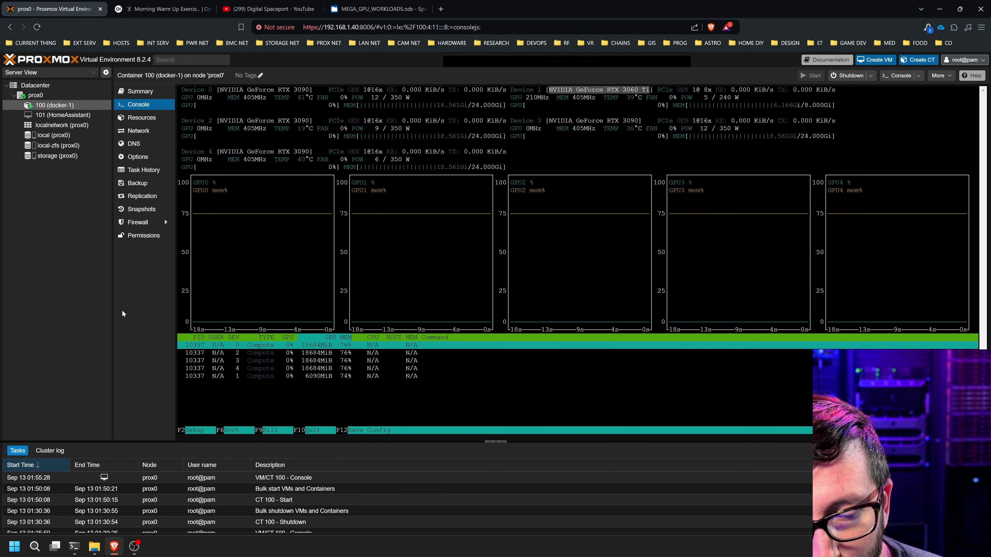
Return to the Open WebUI chat via the 'Morning Warm Up Exercis...' tab.
left_click(164, 10)
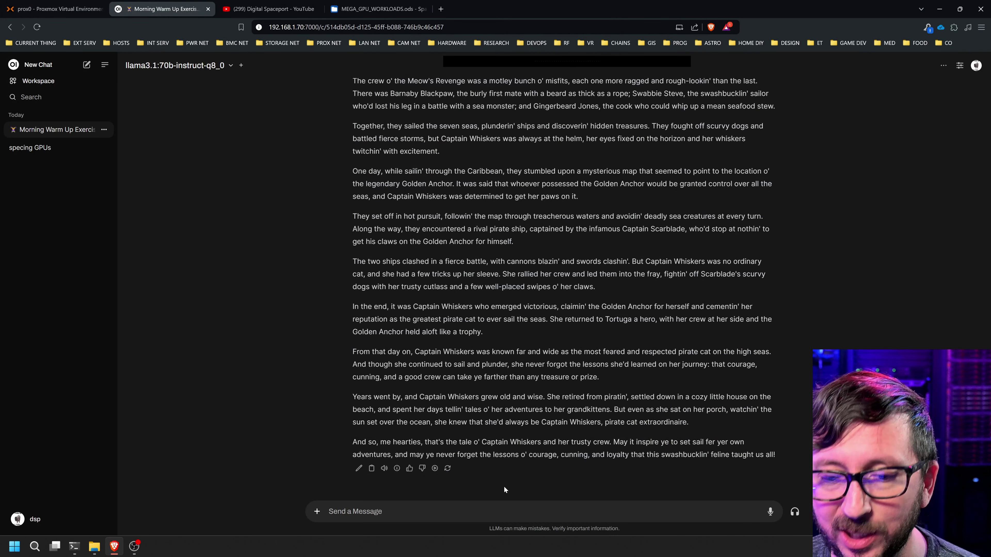
Paste and send the sentence word-count prompt, then switch to the Proxmox GPU monitor.
type("write me a sentence and tell me how many words are in that sentence after you write it out.")
key("Return")
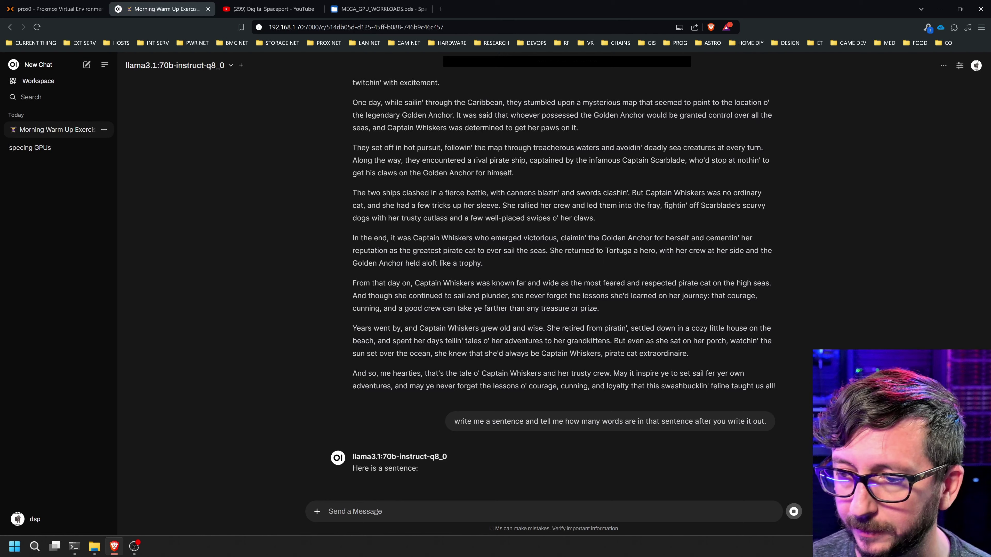
key("ctrl+1")
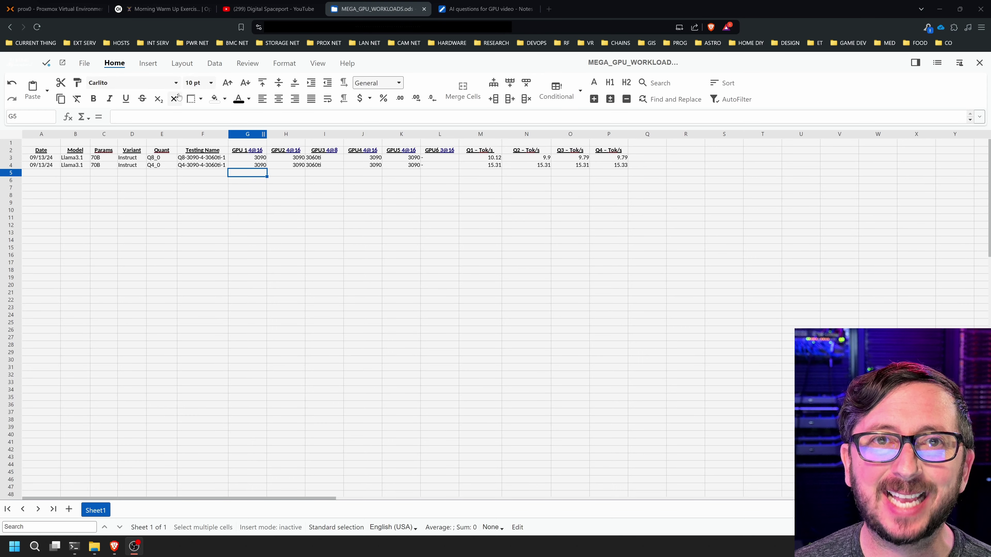
Review the chat's available models in the selector, then switch to the prox0 Proxmox tab.
left_click(145, 10)
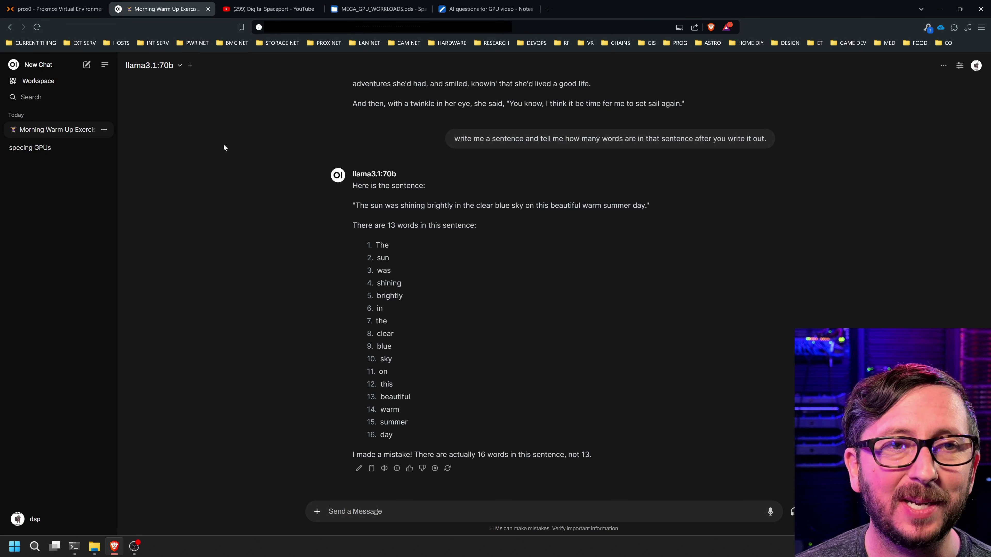
left_click(178, 67)
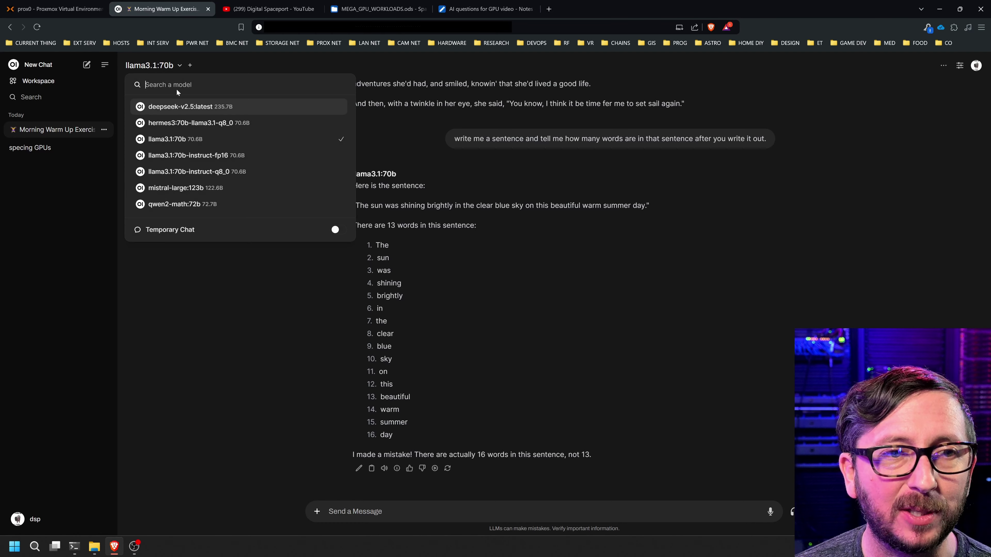
mouse_move(195, 144)
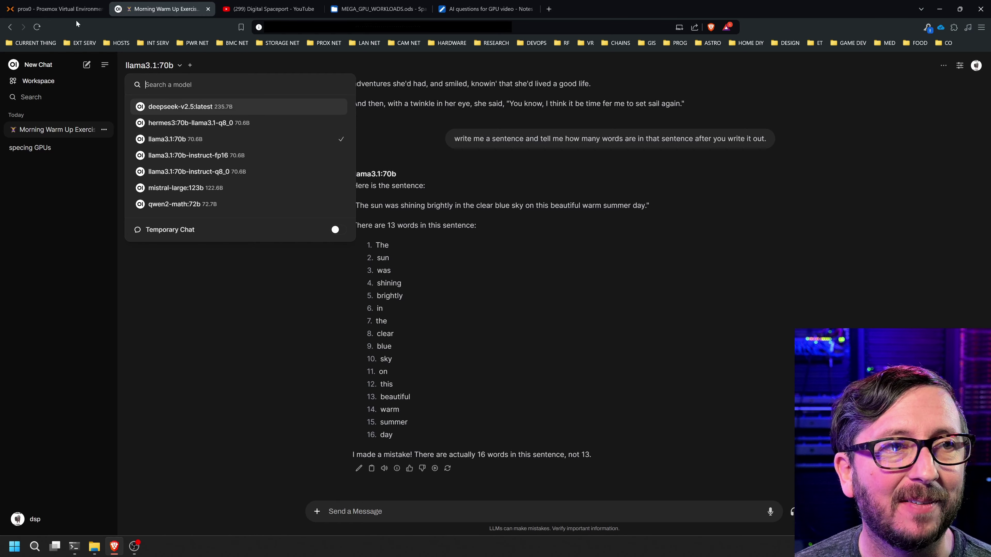
left_click(59, 9)
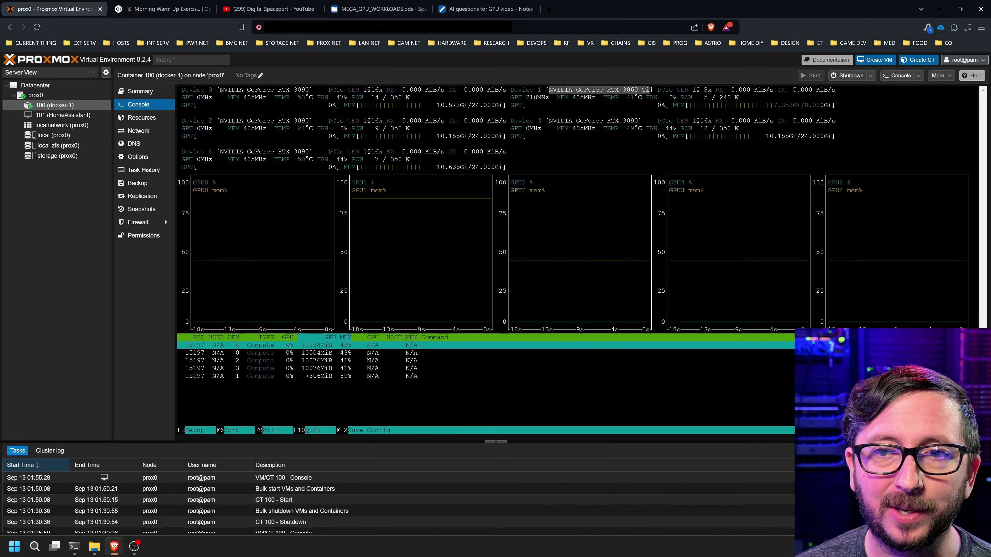
Switch to the GPU results spreadsheet and select cell M4.
key("ctrl+4")
left_click(483, 167)
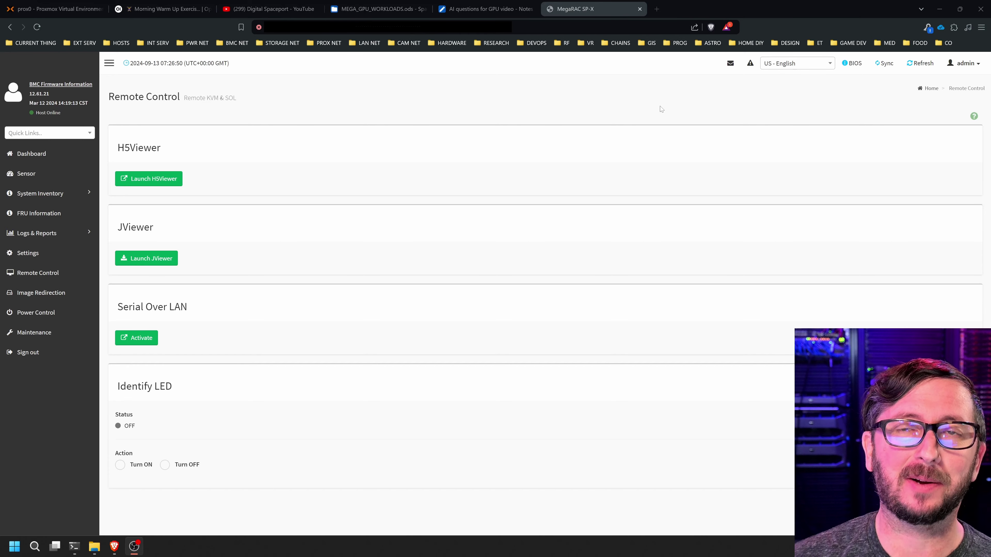
Set PCIE_5 Lanes to Disabled under Advanced > PCI Subsystem Settings in the remote BIOS.
left_click(851, 65)
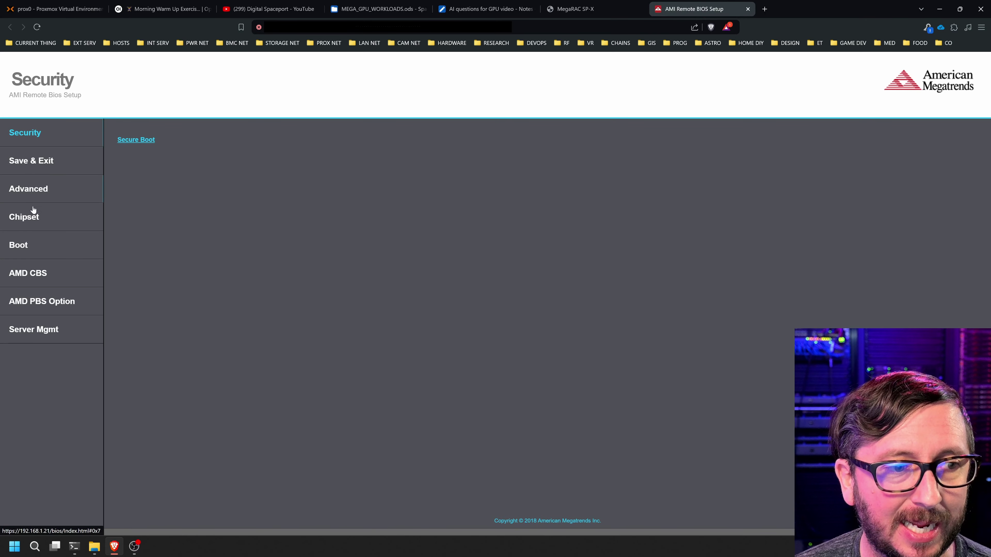
left_click(31, 191)
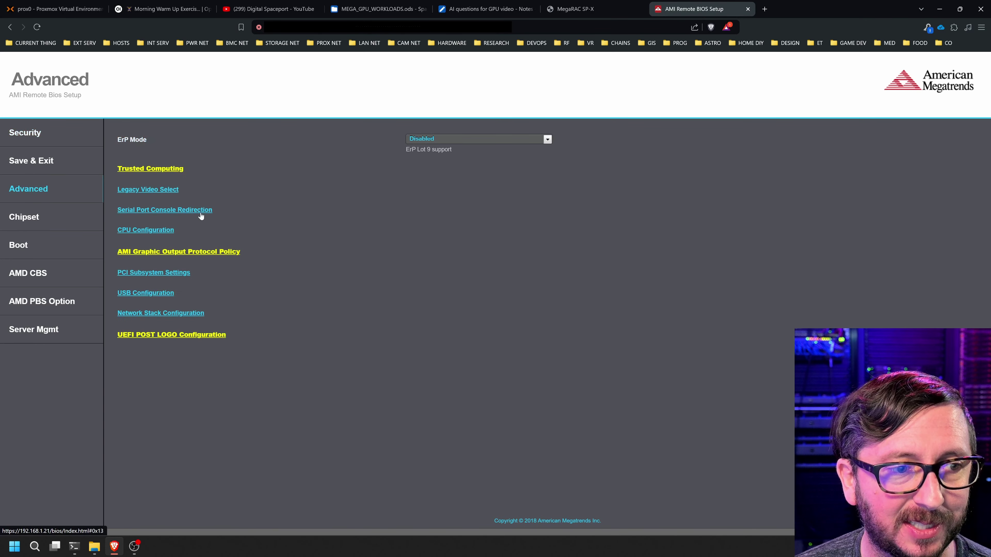
left_click(144, 274)
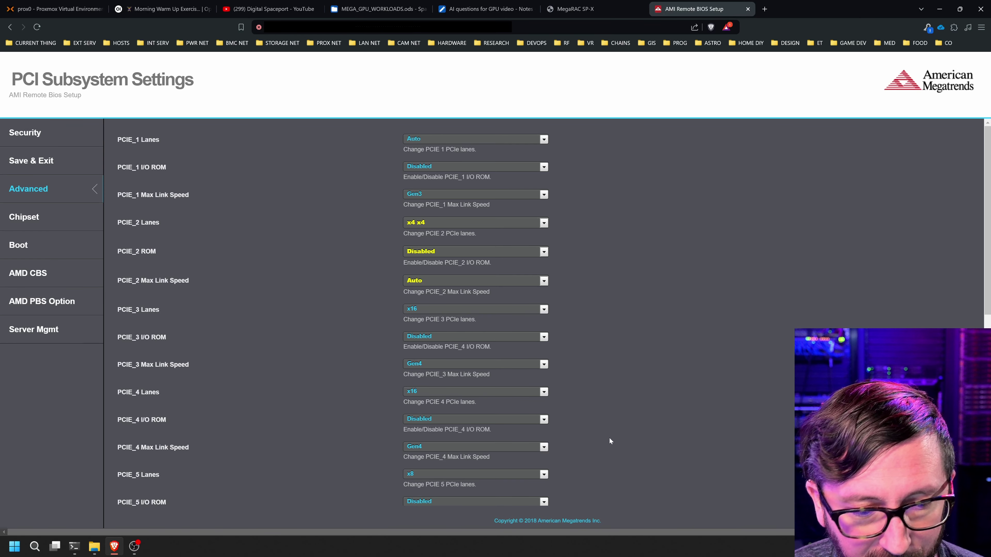
left_click(532, 475)
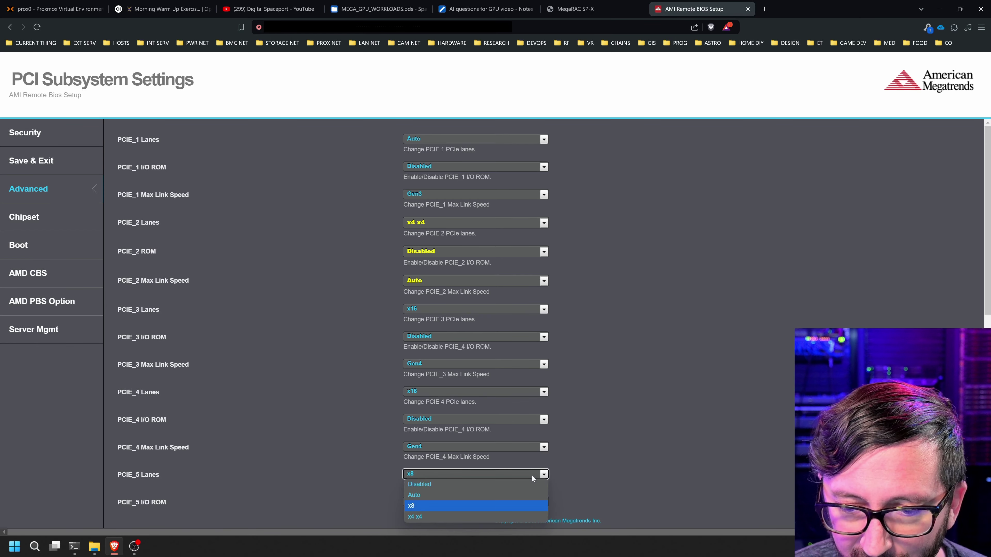
left_click(472, 488)
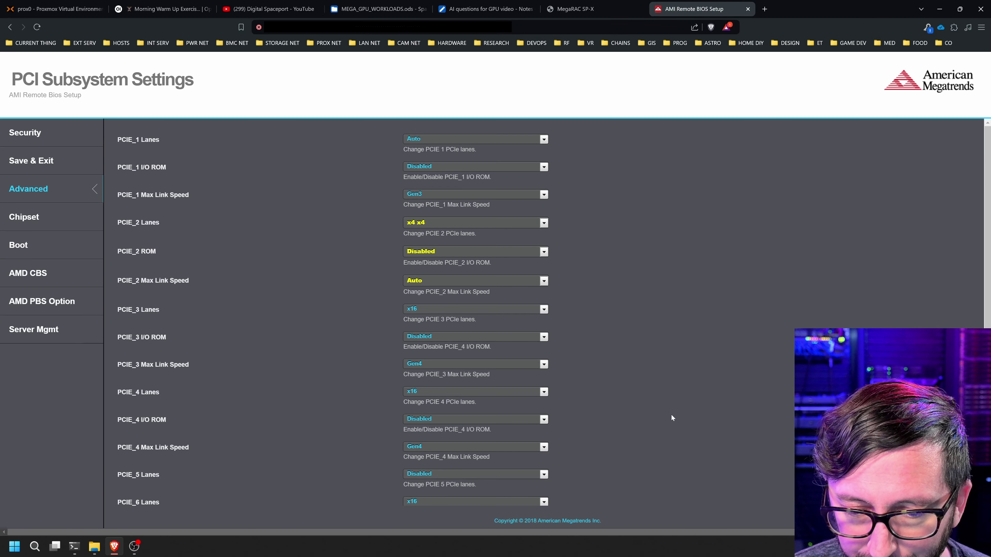
Save the changed BIOS settings through Save & Exit > Save Changes.
scroll(671, 414, "down", 3)
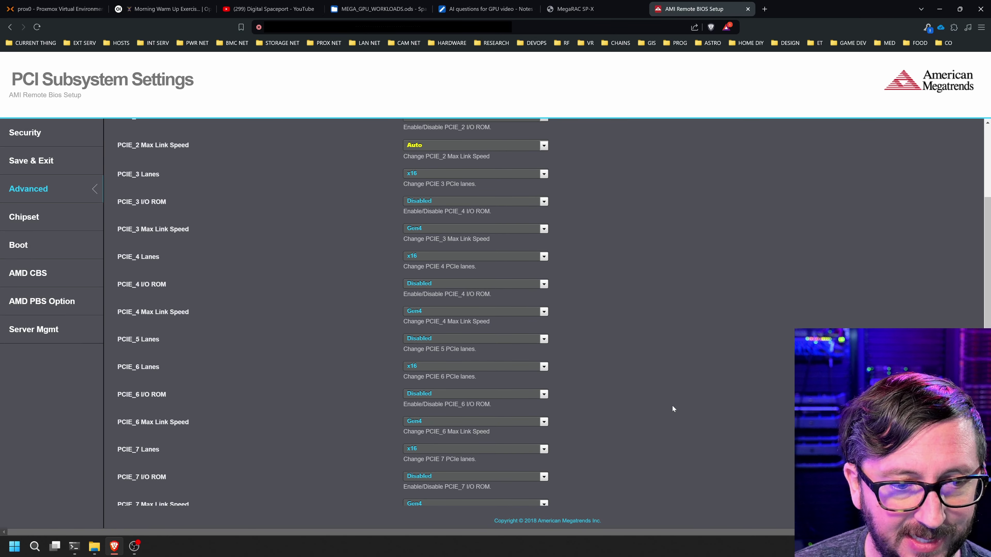
scroll(669, 402, "down", 4)
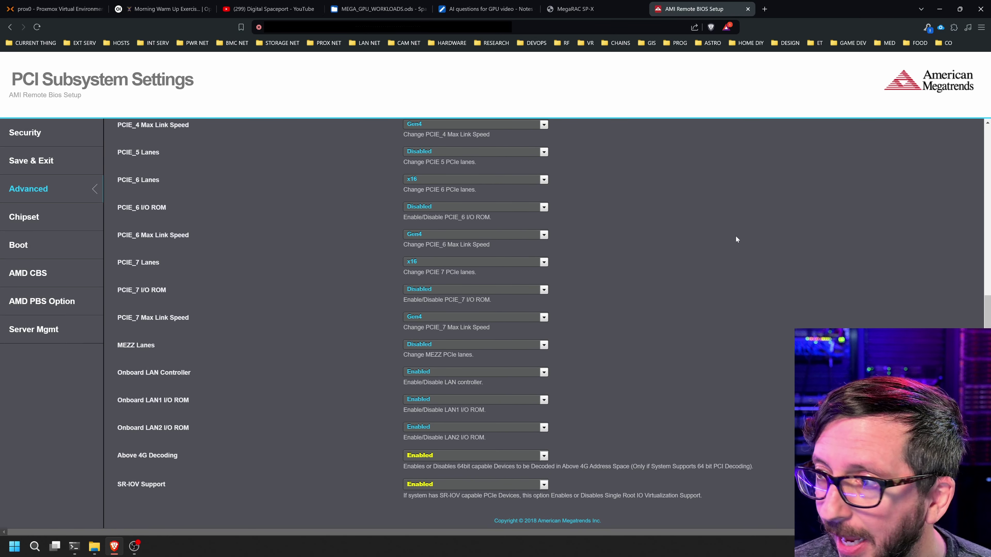
left_click(47, 161)
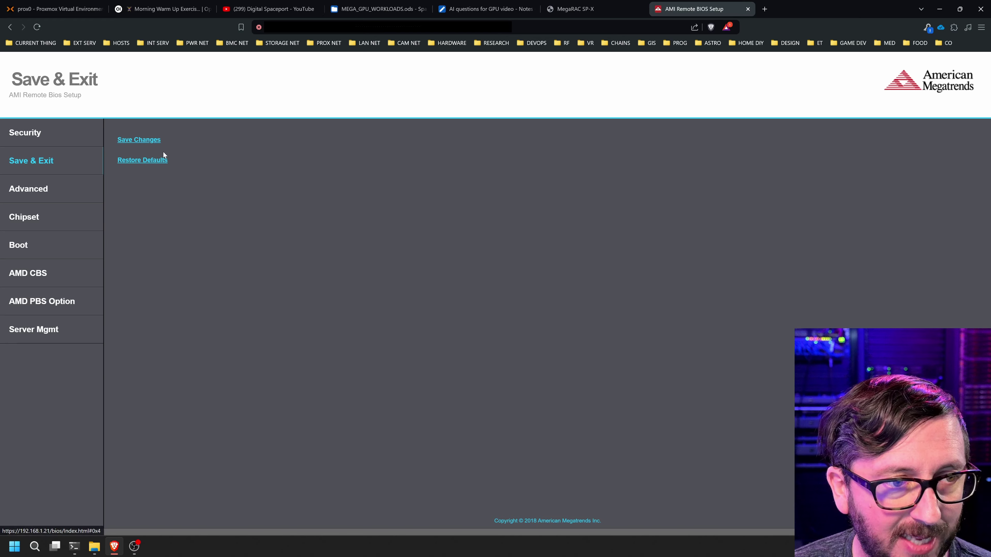
left_click(141, 145)
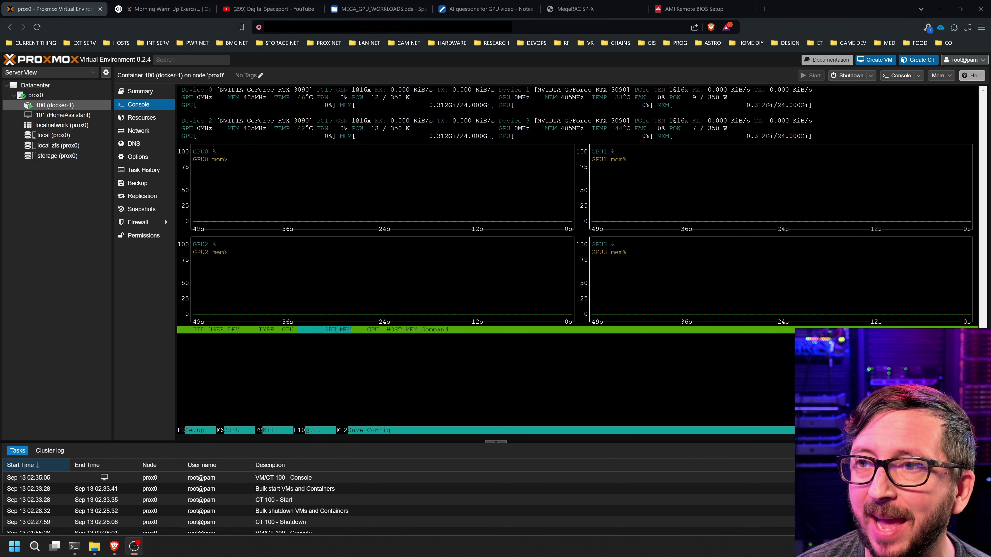
Switch from the Proxmox nvtop view back to the Open WebUI warm-up chat.
key("ctrl+Tab")
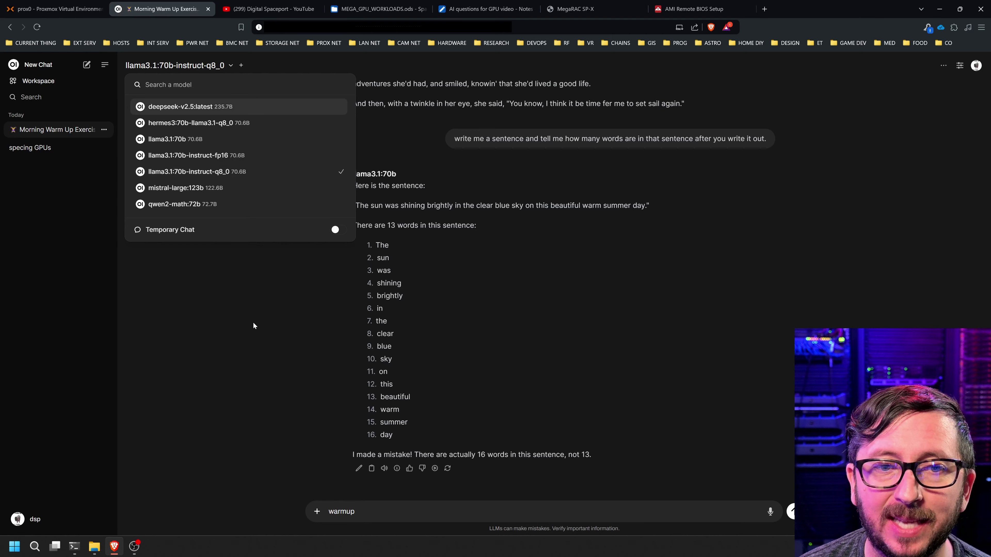
Send 'warmup' to llama3.1:70b-instruct-q8_0 and check its 10.39 tokens/s reply speed.
left_click(338, 493)
key("Return")
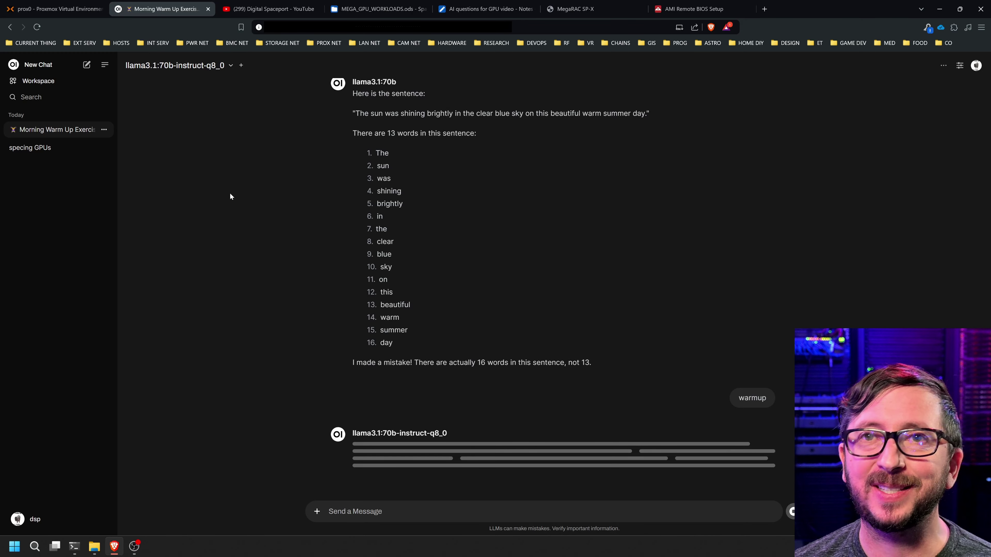
mouse_move(398, 469)
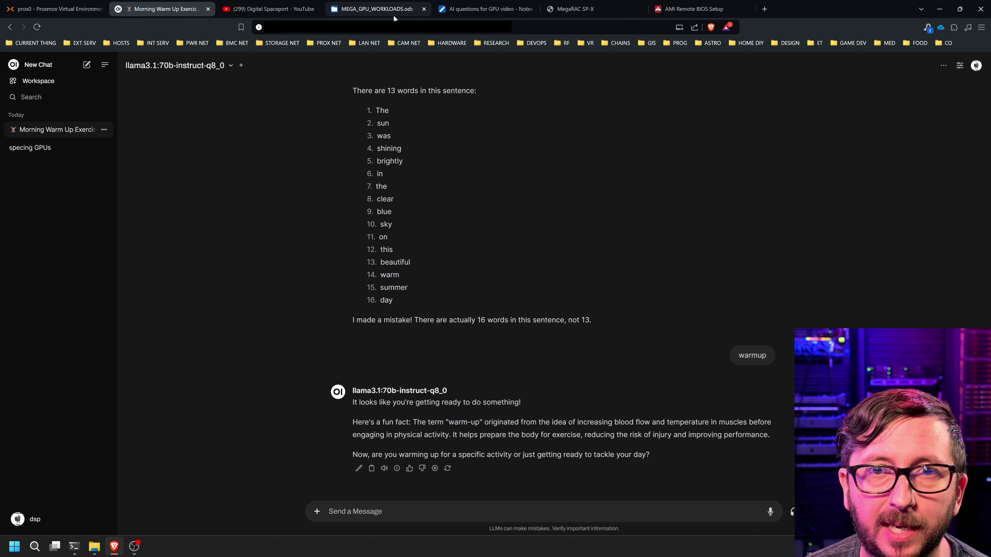
left_click(377, 8)
Enter 10.39 as the Q8_0 run's Q1 result in cell N5.
left_click(535, 175)
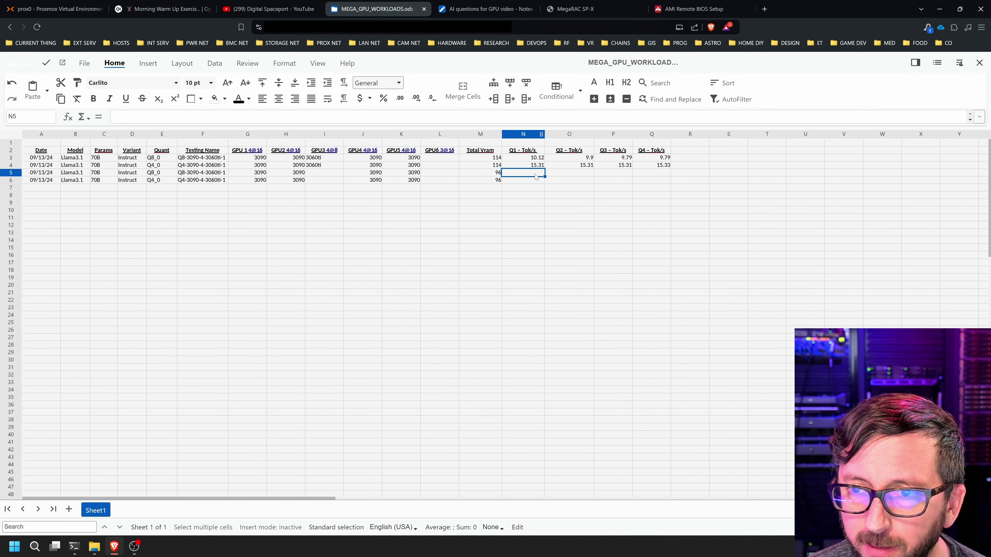
type("10.39")
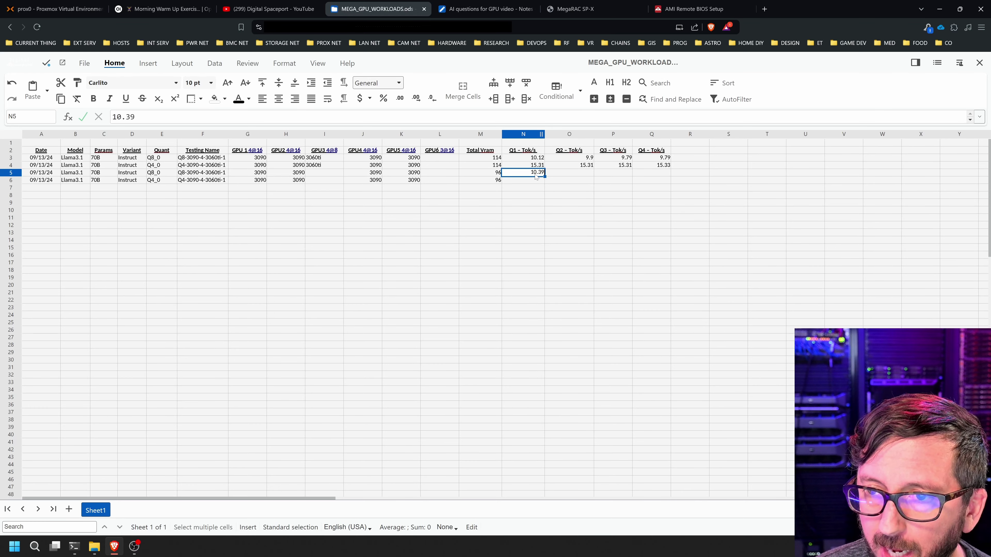
left_click(568, 173)
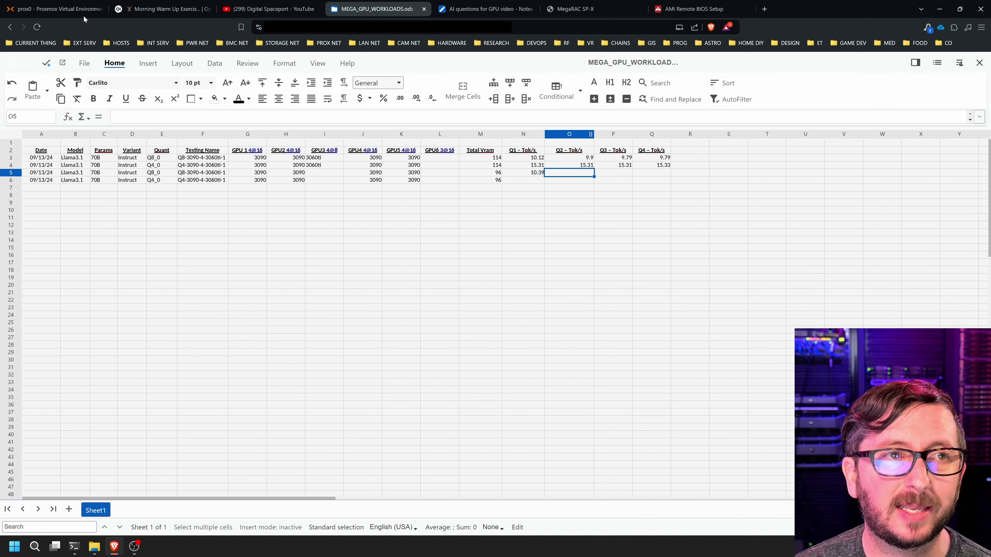
left_click(164, 8)
left_click(54, 8)
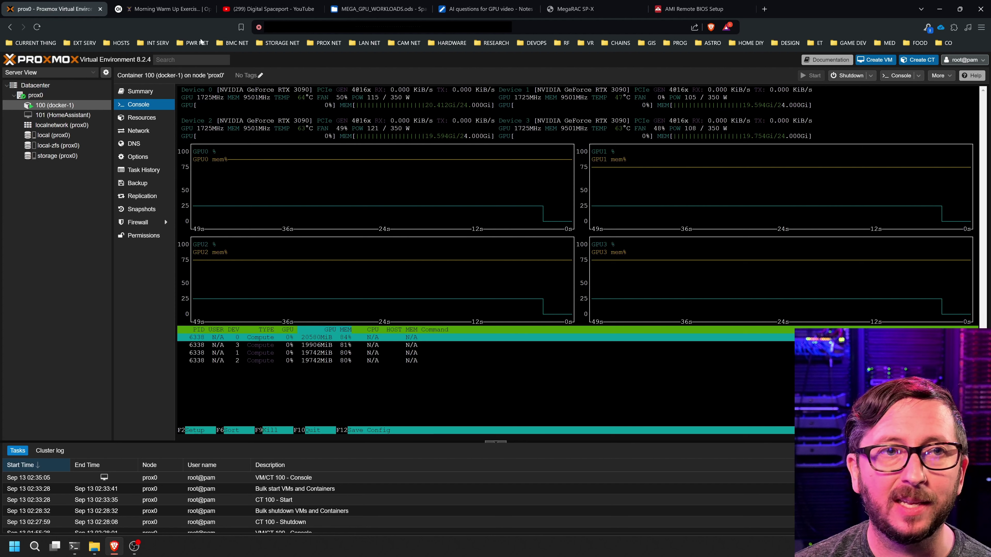
Check the q8_0 response speed against the test-question list and log 10.32 in row 5.
left_click(184, 9)
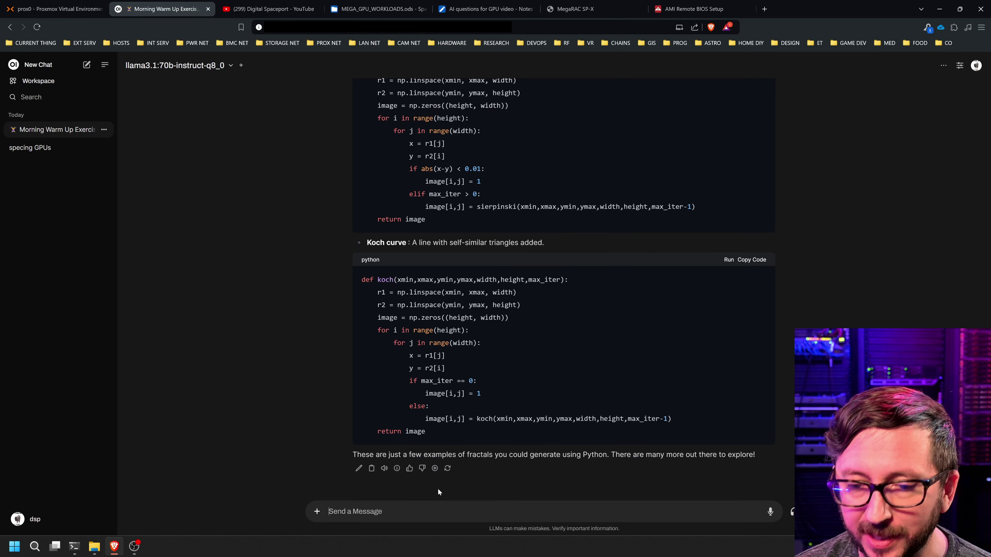
mouse_move(397, 470)
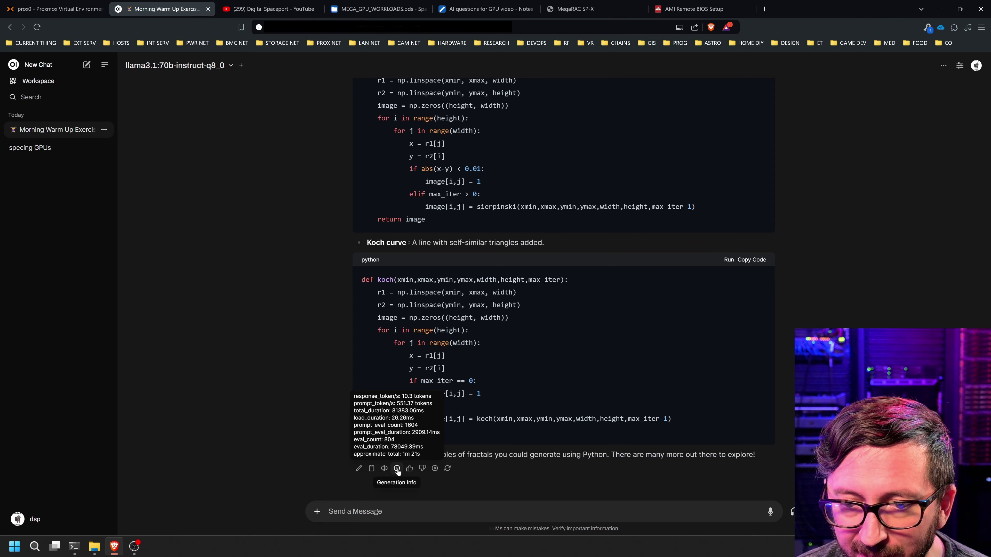
left_click(375, 8)
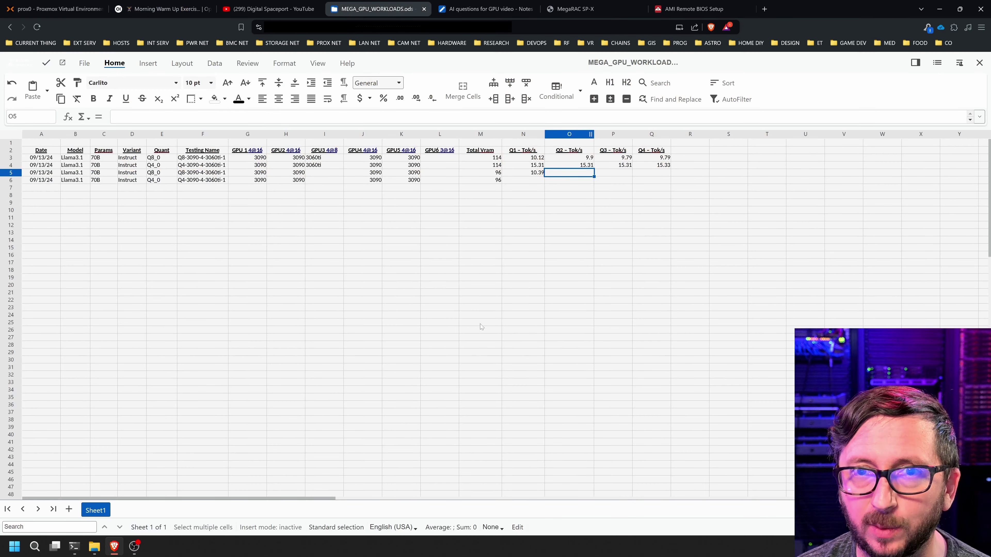
key("ctrl+shift+Tab")
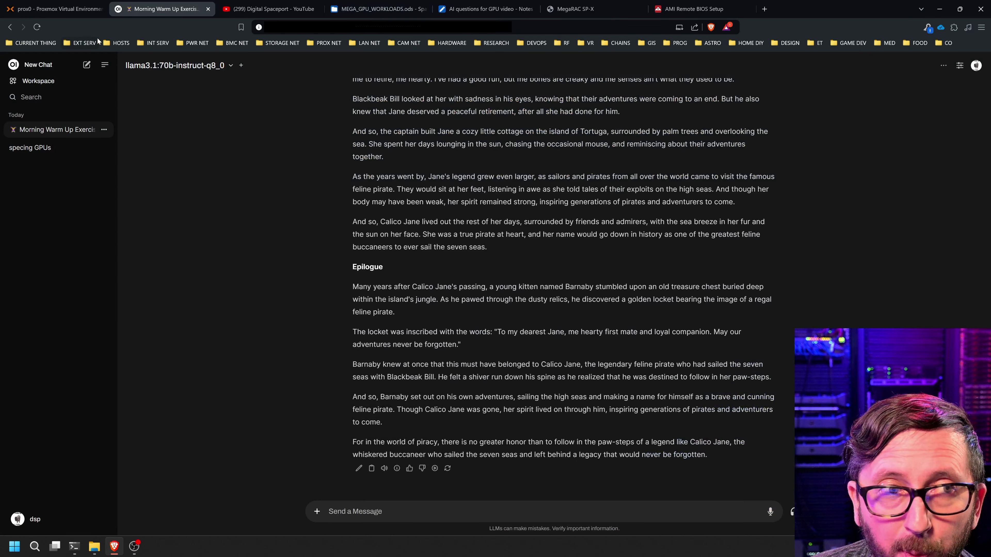
left_click(486, 8)
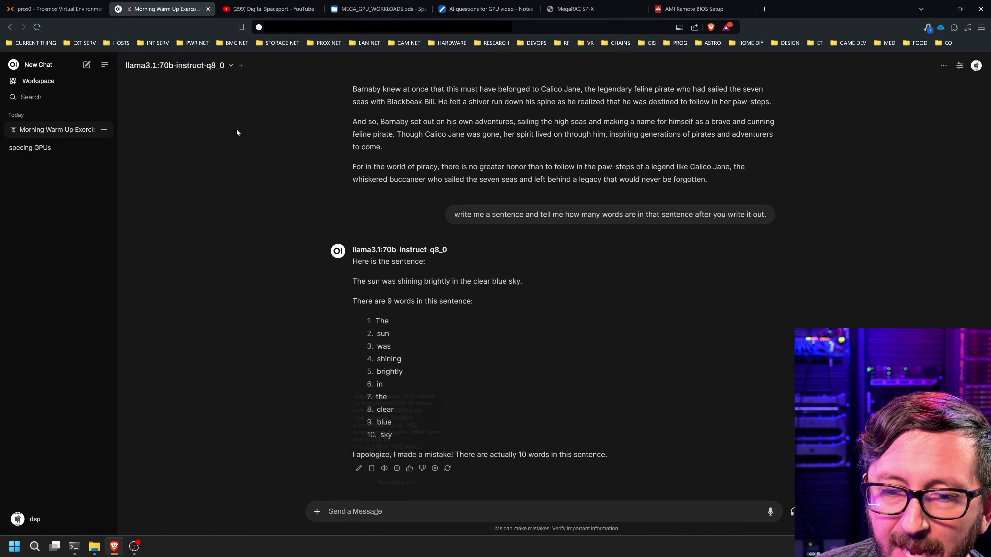
left_click(485, 8)
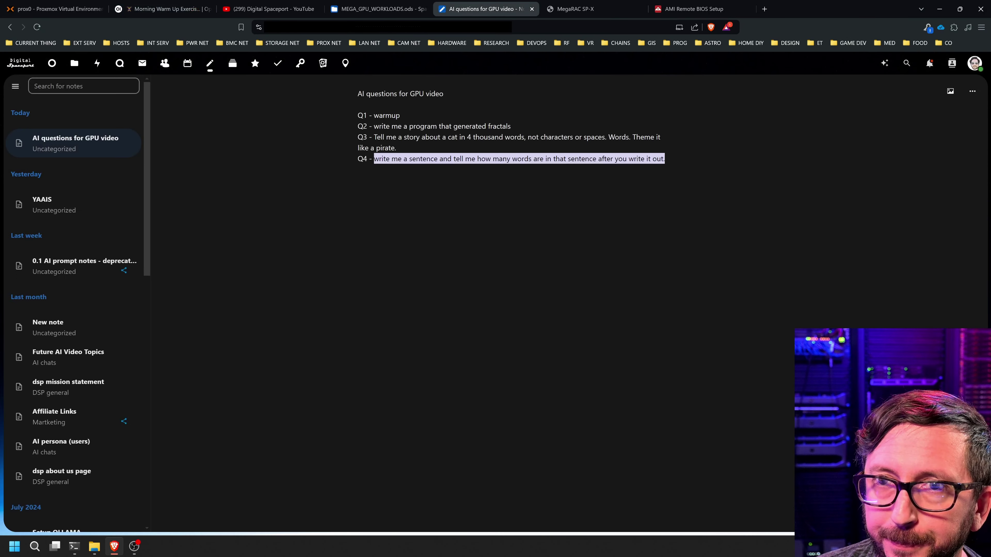
left_click(397, 9)
type("10.32")
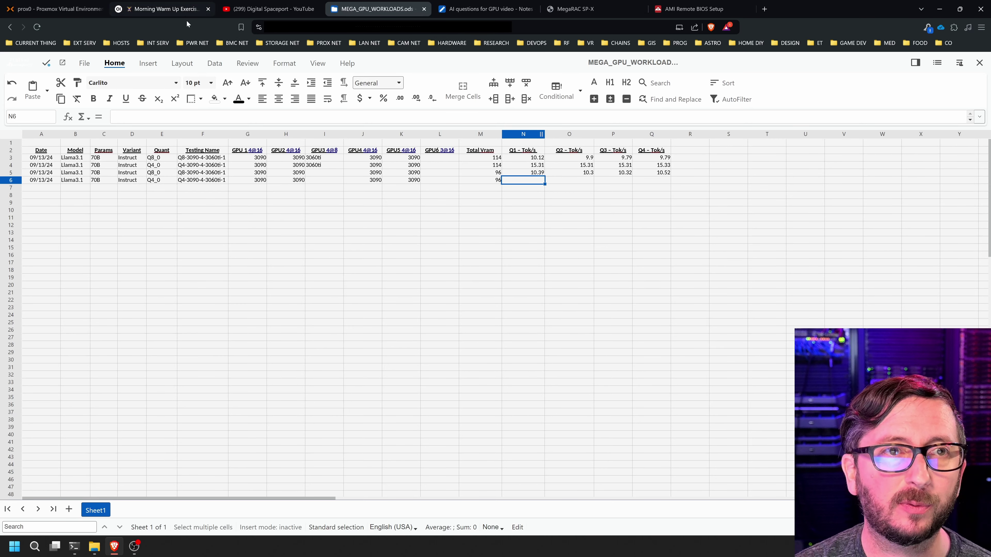
left_click(164, 9)
Select llama3.1:70b as the chat model and check its warmup response speed.
left_click(231, 65)
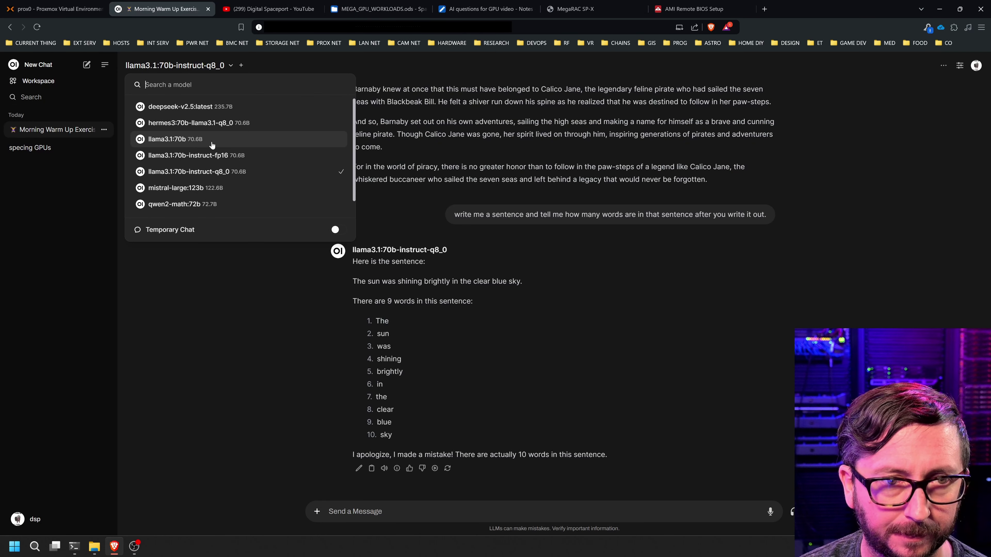
left_click(195, 139)
mouse_move(397, 469)
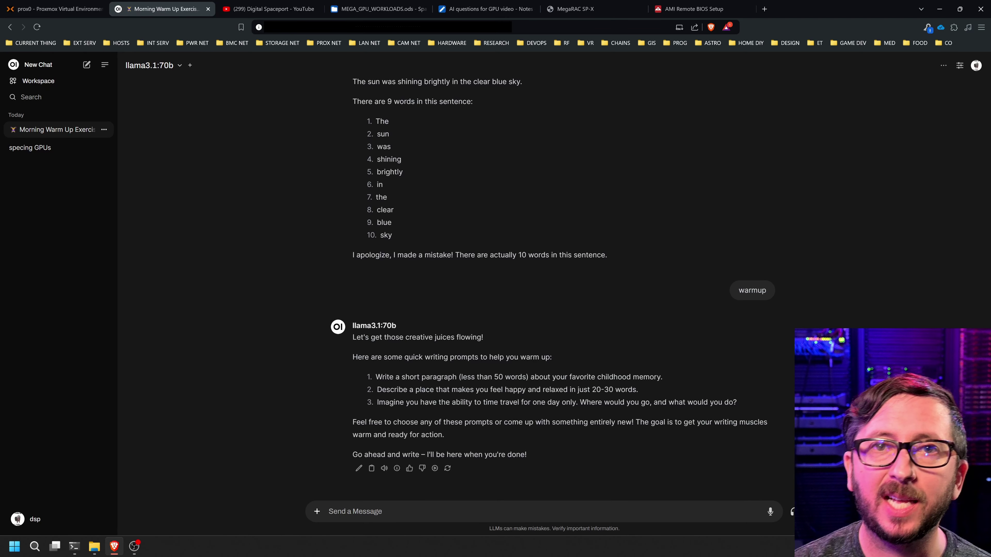
left_click(405, 8)
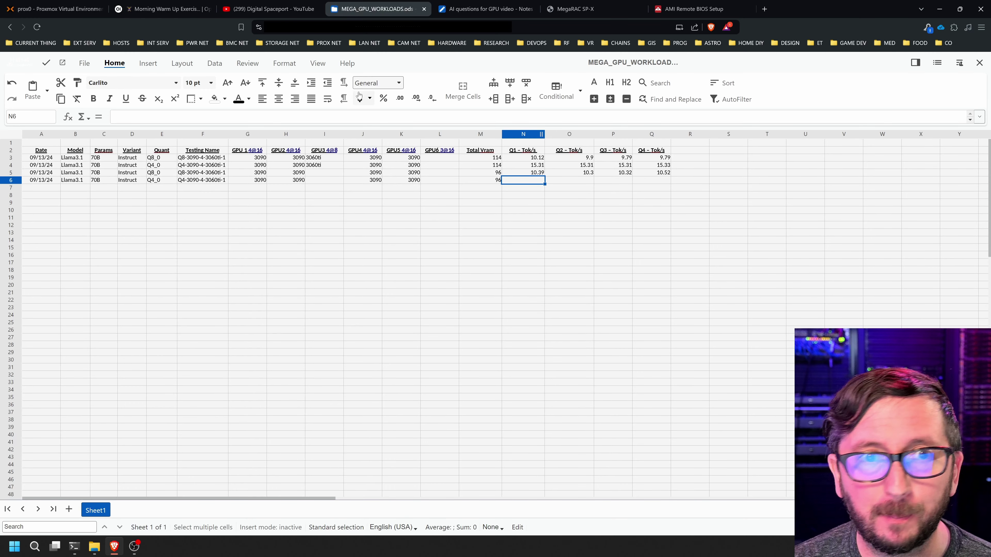
Log 17.45 in N6, then paste and send the pirate cat story prompt.
left_click(164, 8)
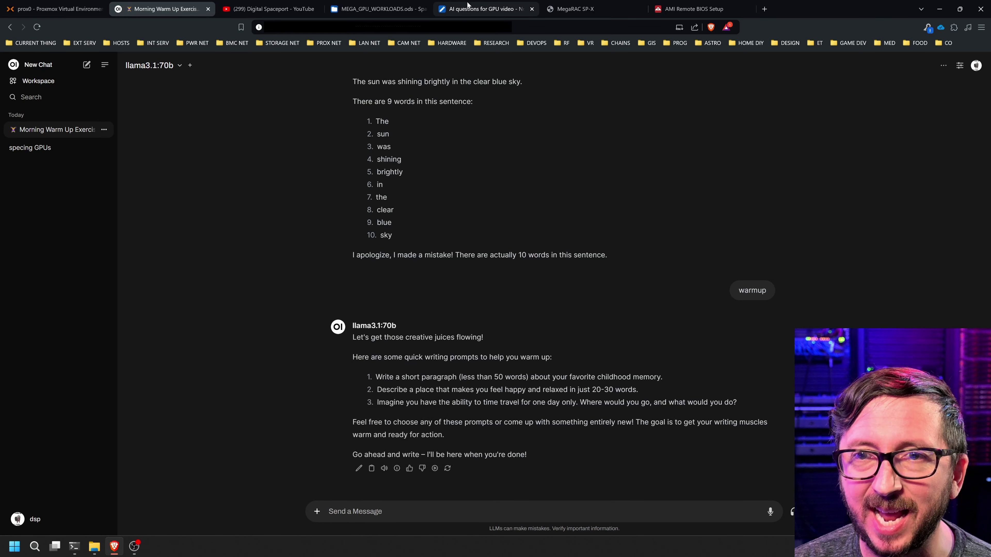
left_click(374, 8)
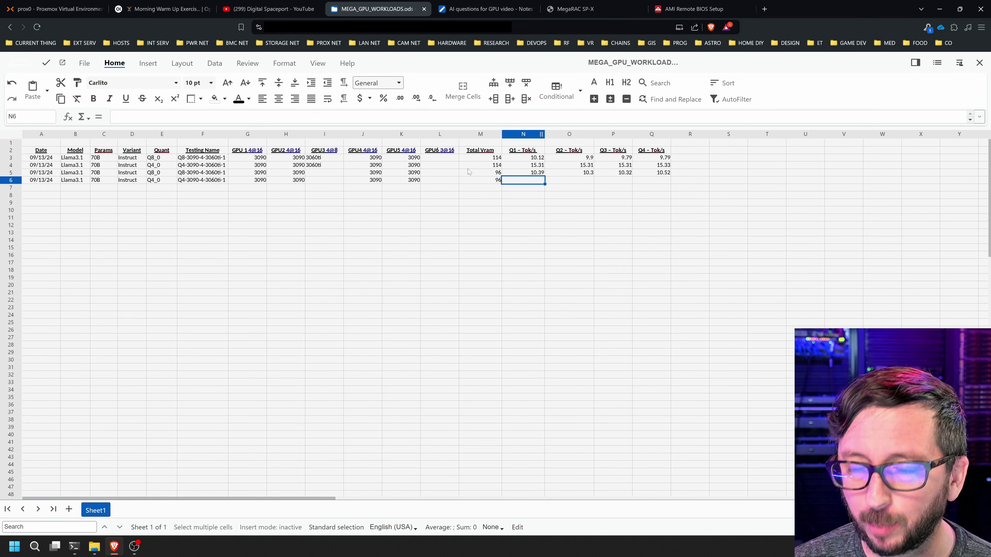
type("17.45")
key("Tab")
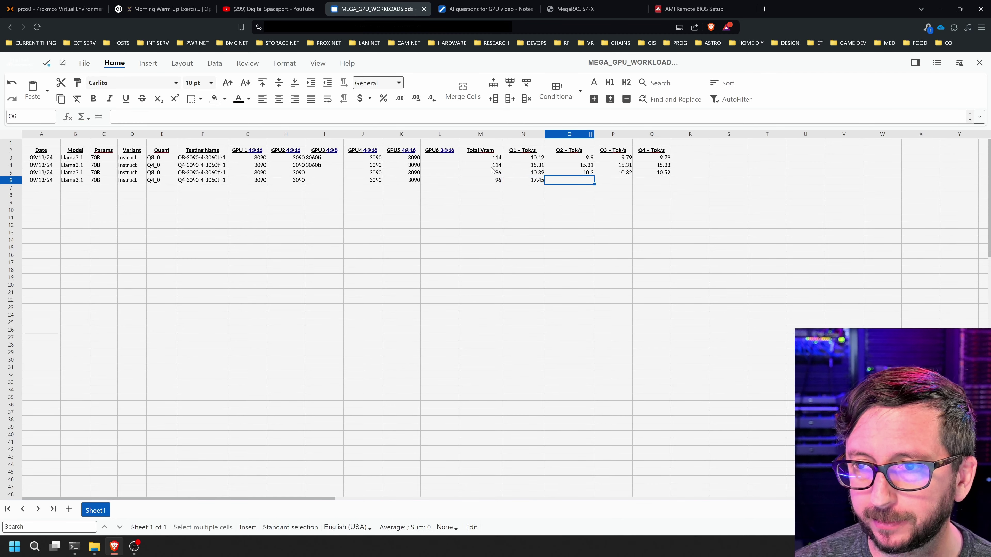
key("ctrl+2")
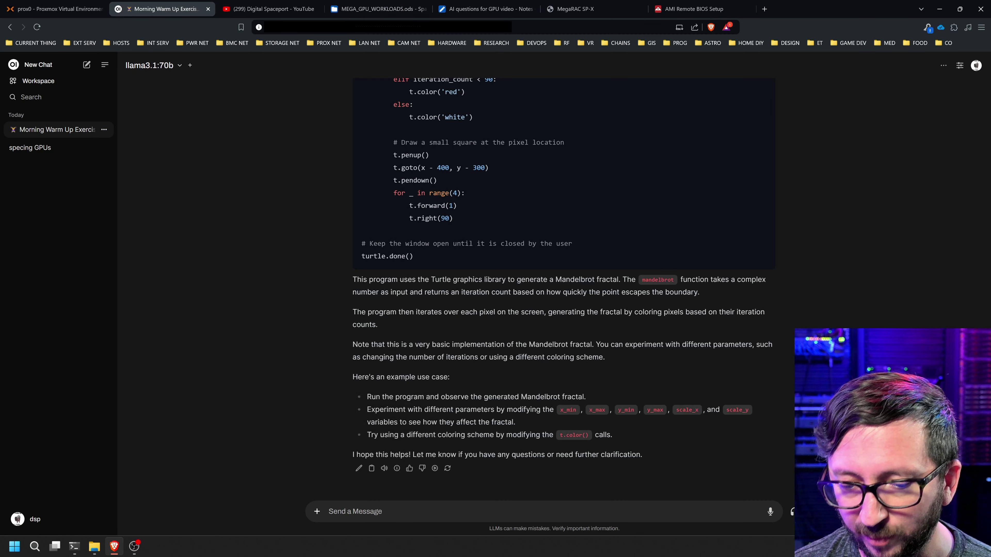
type("Tell me a story about a cat in 4 thousand words, not characters or spaces. Words. Theme it like a pirate.")
key("Return")
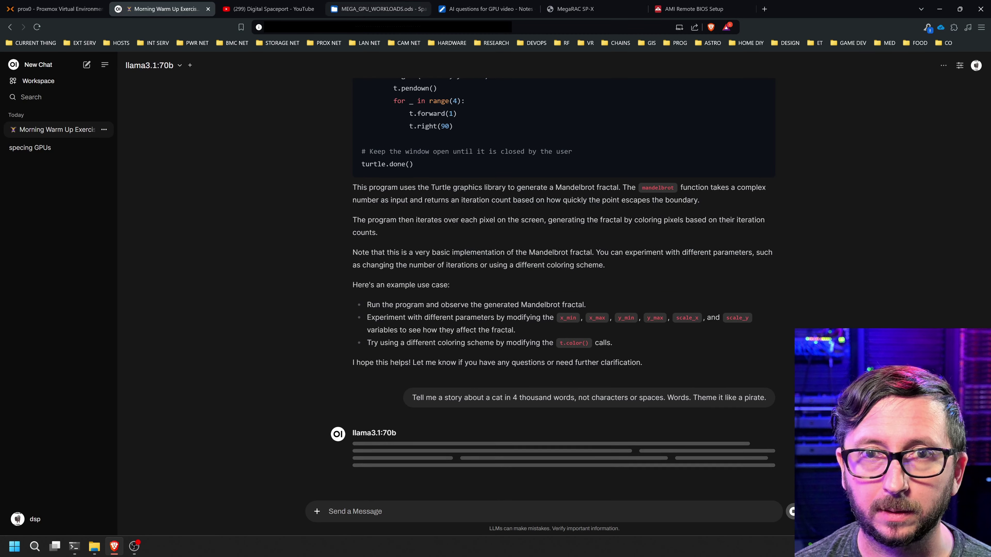
Log 17.14 in O6 and send the word-count sentence prompt.
key("ctrl+4")
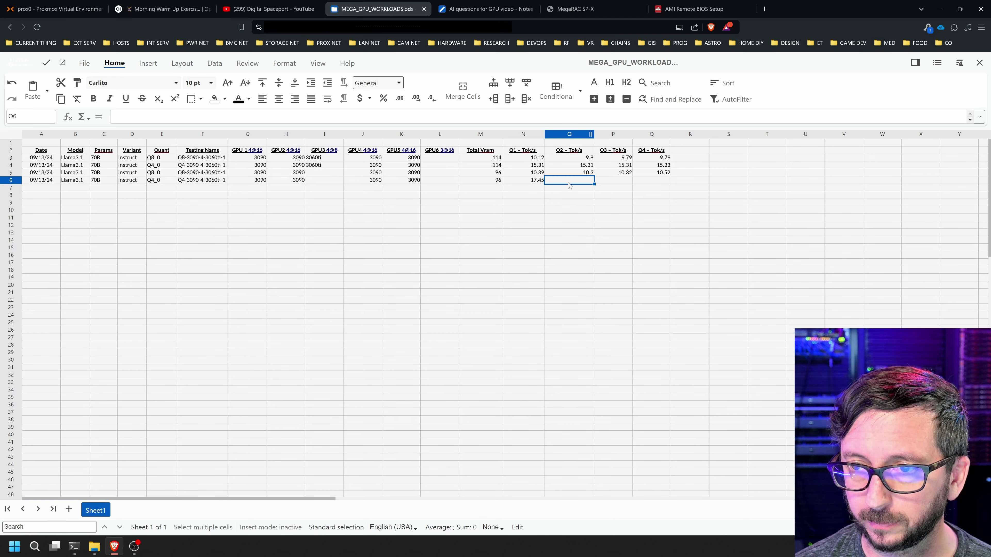
type("17.14")
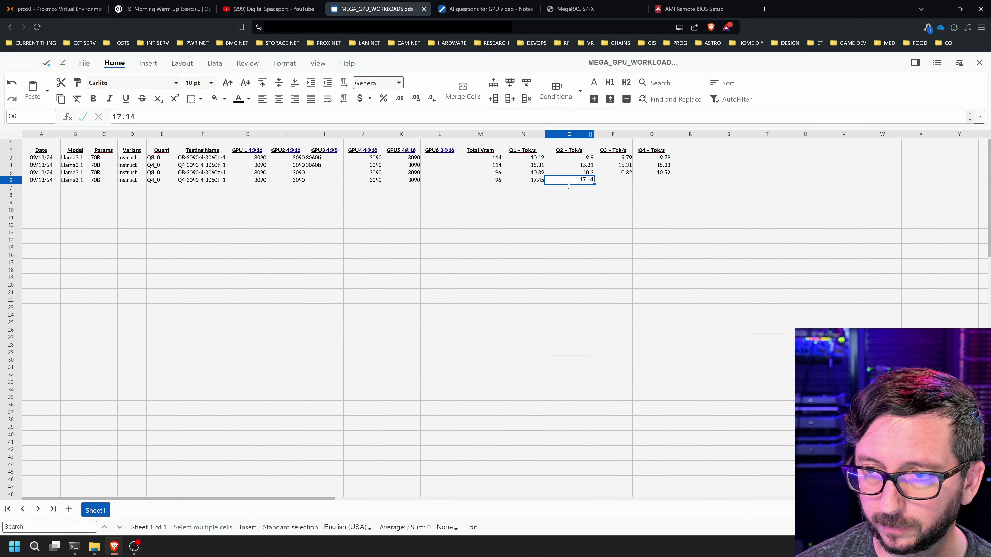
key("Return")
key("ctrl+2")
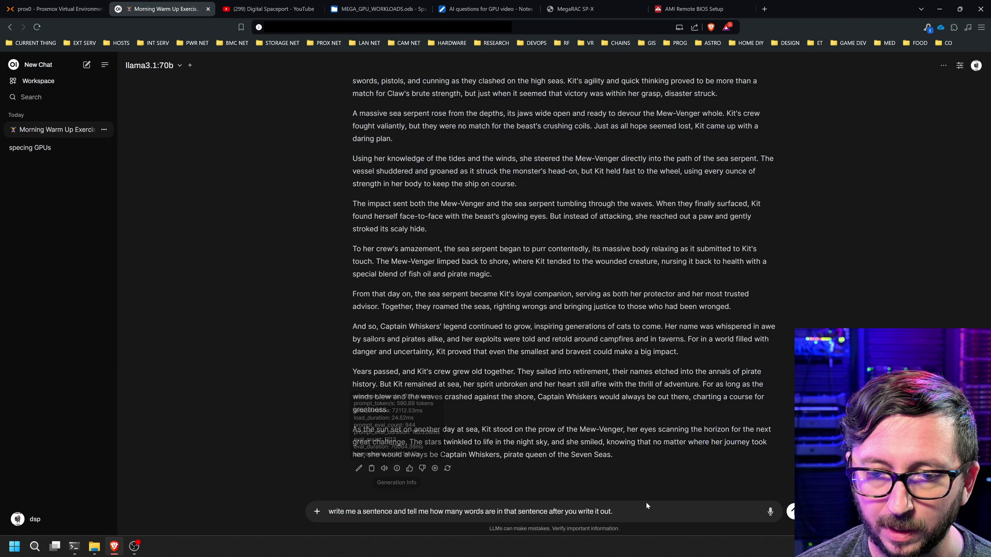
left_click(792, 514)
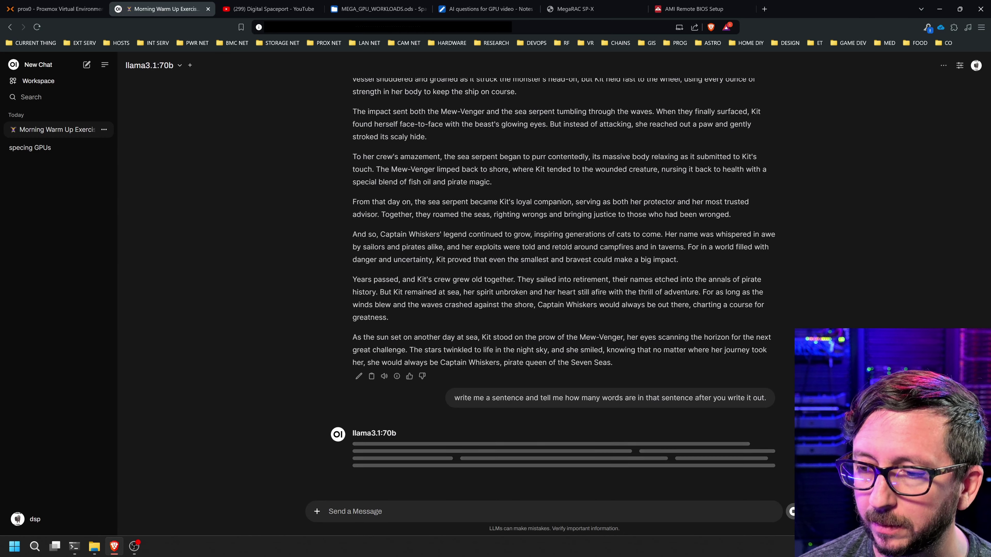
Log 17.33 in Q6 and move the cursor back to column A of row 7.
left_click(405, 12)
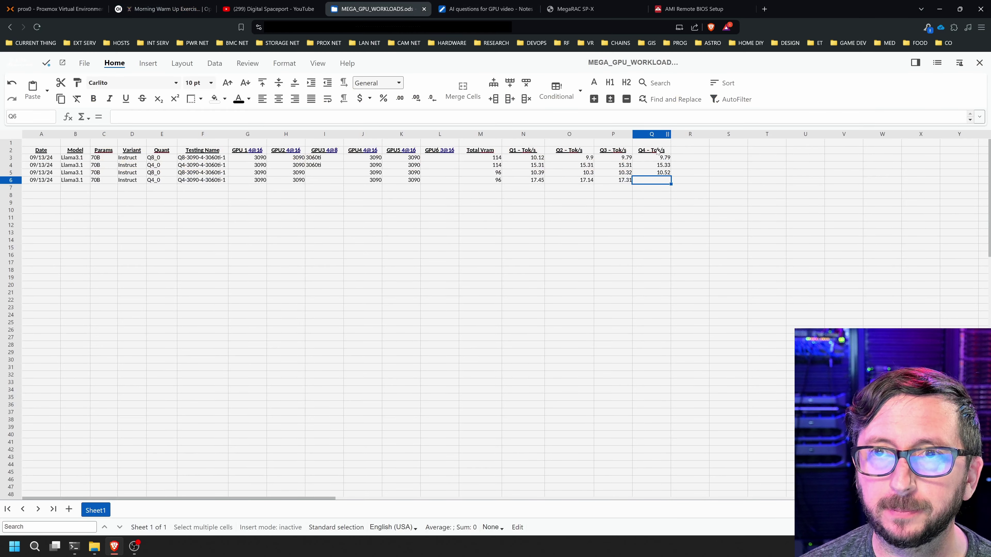
type("17.33")
key("Return")
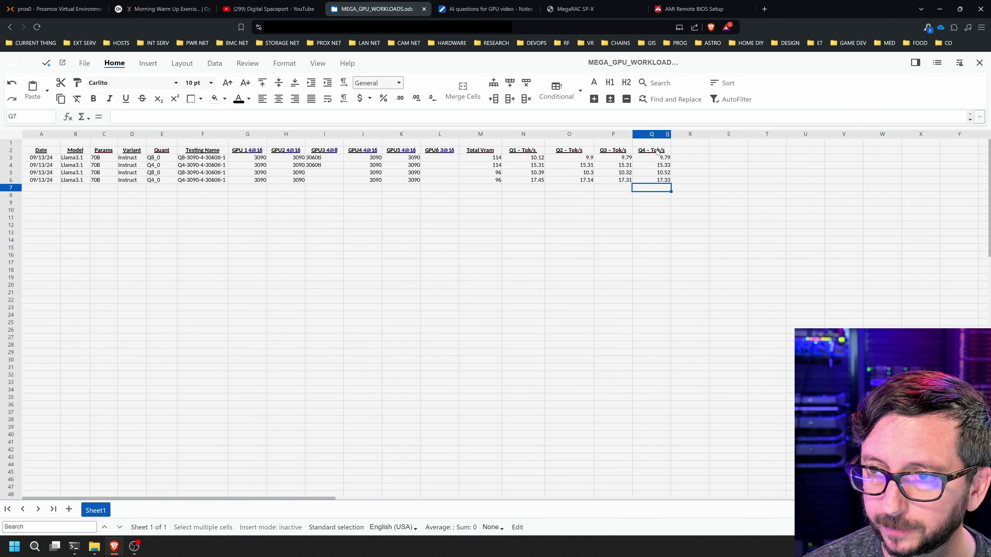
key("Left")
key("Left")
key("Left")
key("Left")
key("Left")
key("Left")
key("Left")
key("Left")
key("Left")
key("Left")
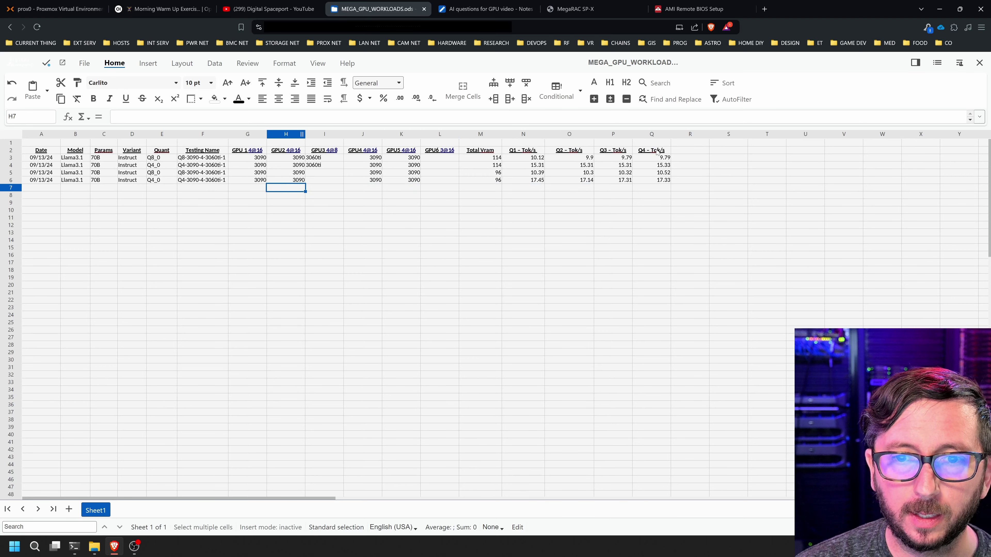
key("Left")
key("Left")
key("Left")
key("Left")
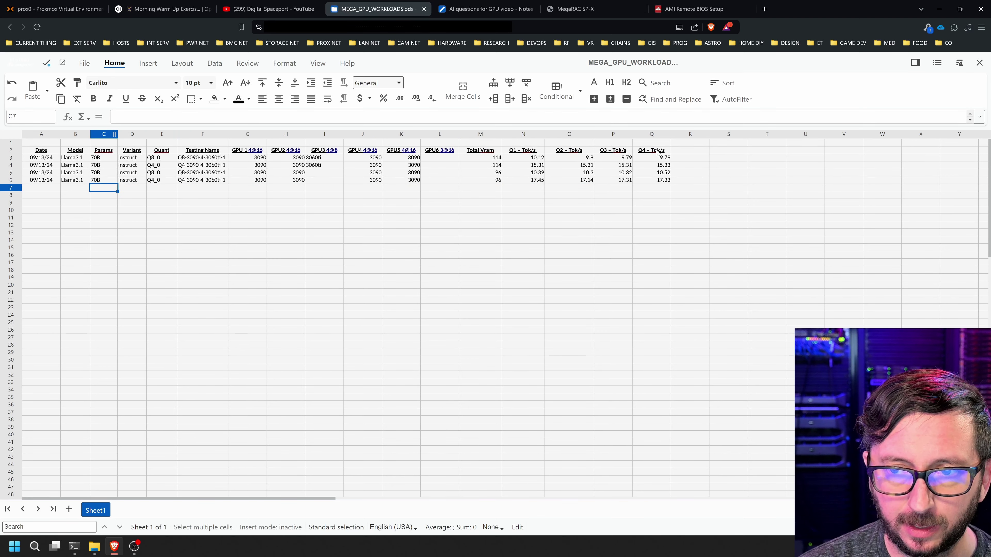
key("Left")
key("Left")
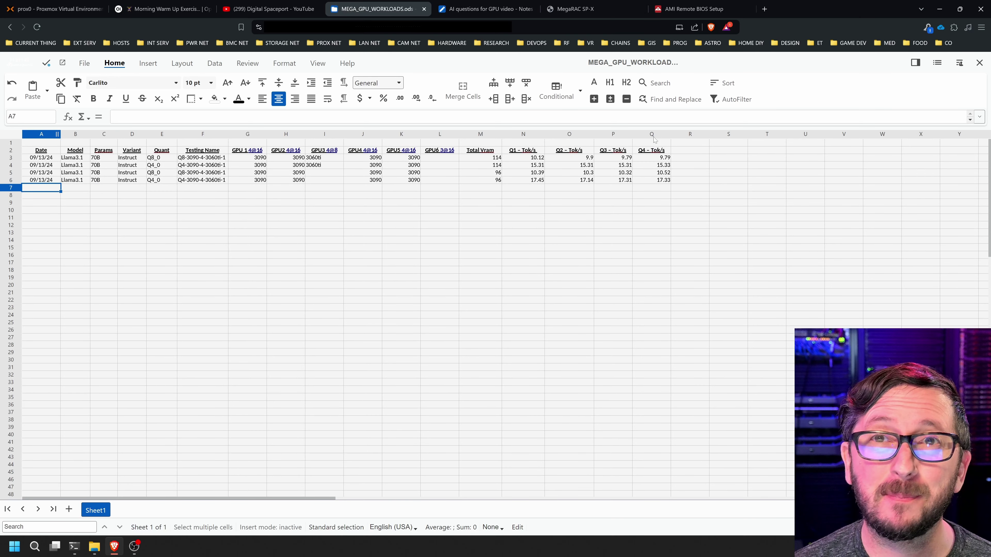
left_click(164, 9)
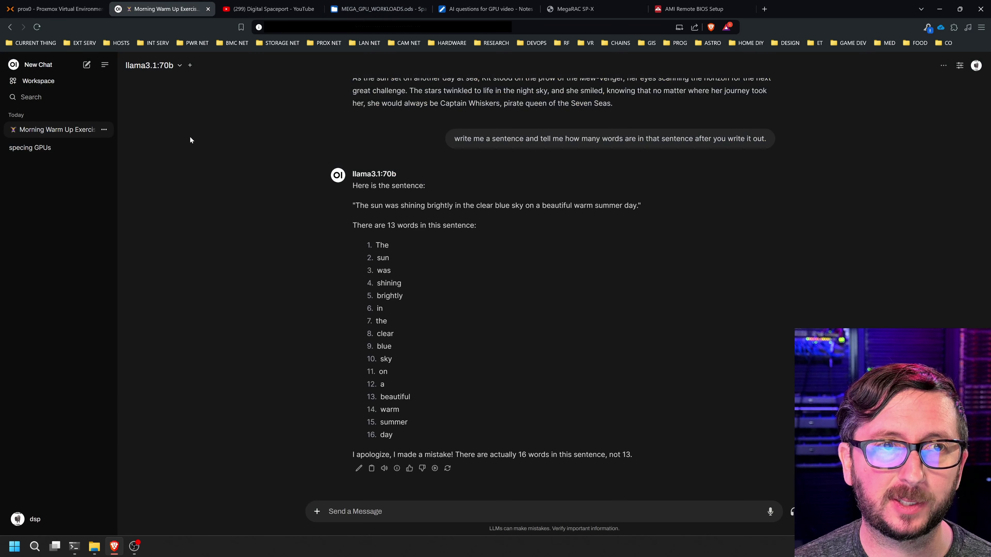
Pick llama3.1:70b-instruct-q8_0 and open the docker-1 container console in Proxmox.
left_click(178, 66)
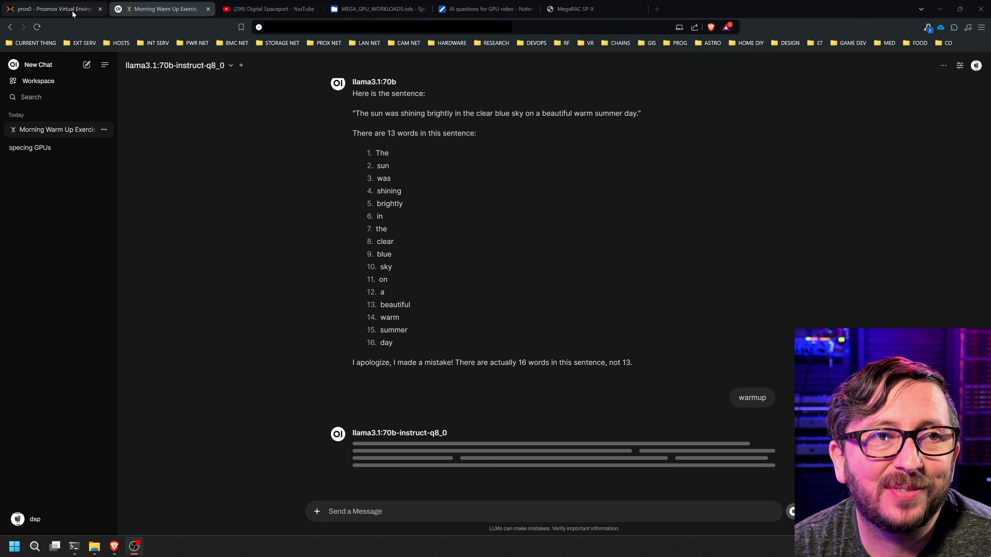
left_click(54, 9)
left_click(54, 105)
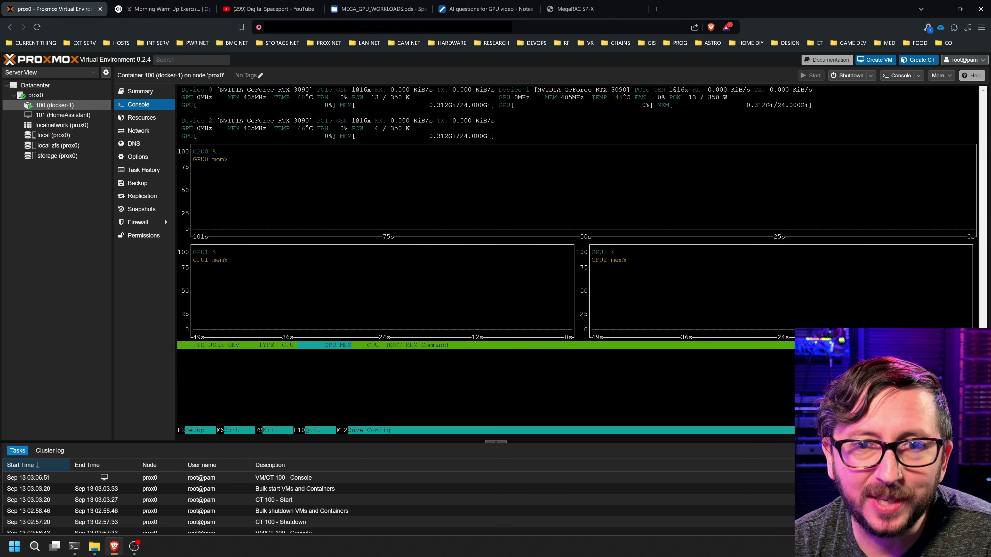
key("ctrl+Tab")
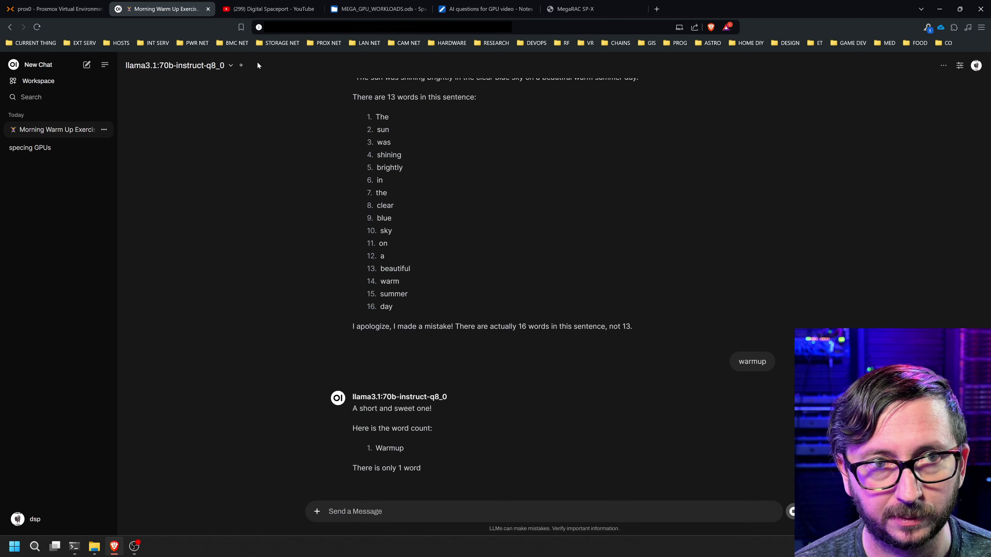
Watch GPU usage in nvtop and check the q8_0 warmup's 0.85 tokens/s speed.
left_click(55, 8)
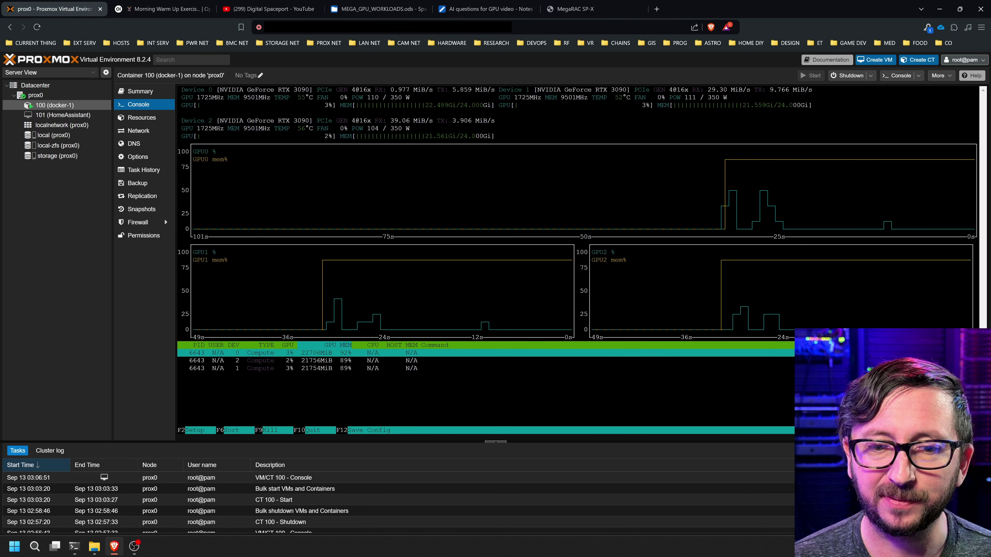
left_click(173, 12)
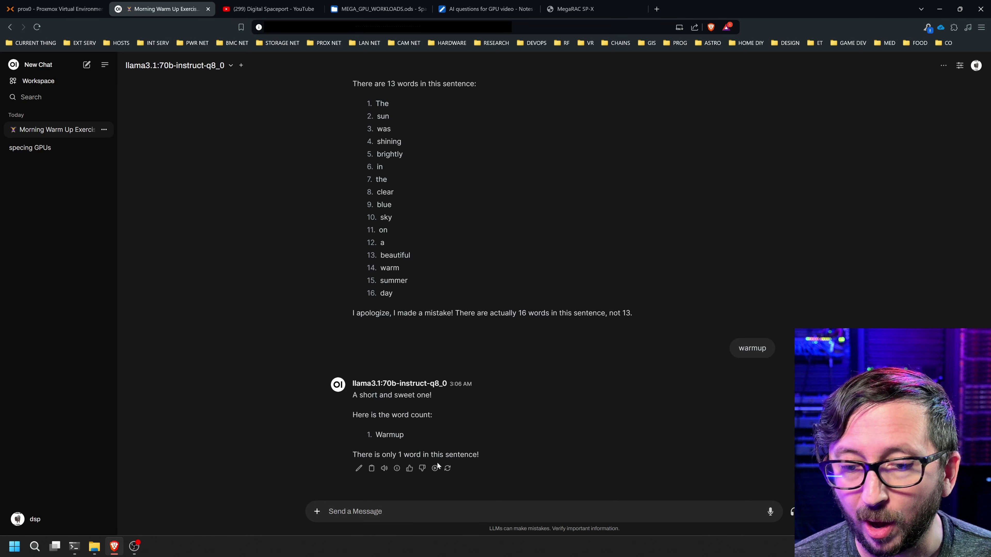
mouse_move(398, 471)
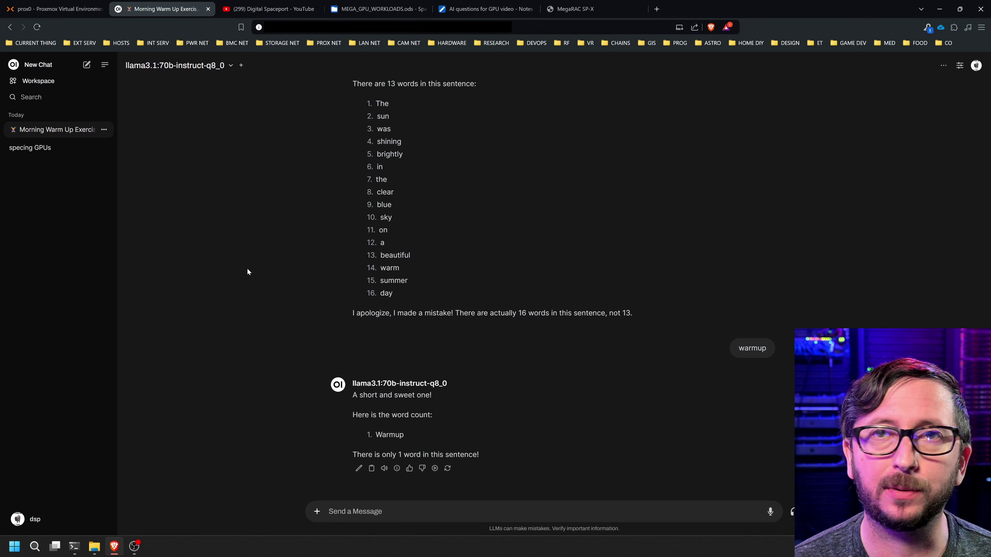
left_click(51, 8)
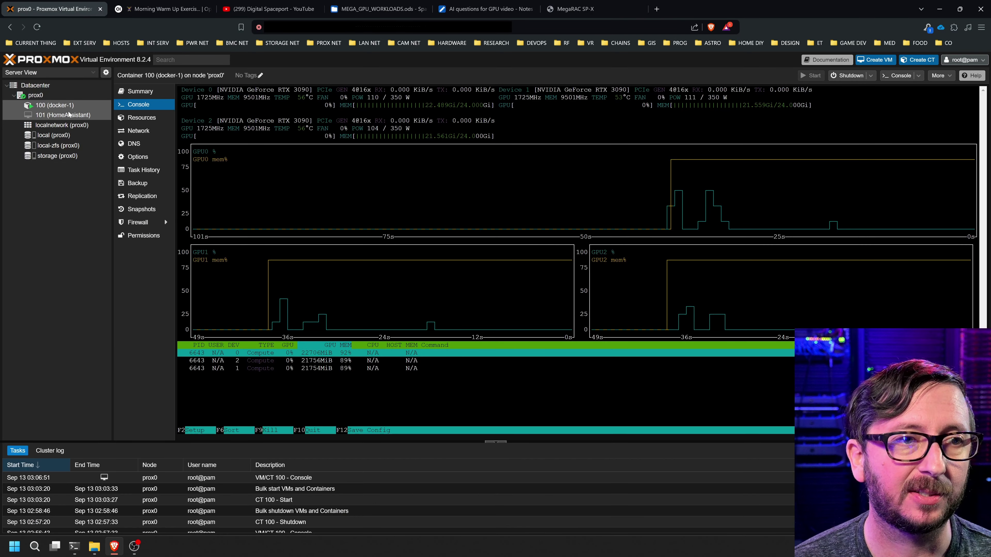
View the prox0 node summary, send another 'warmup' message, and watch the container's processes.
left_click(39, 96)
left_click(140, 104)
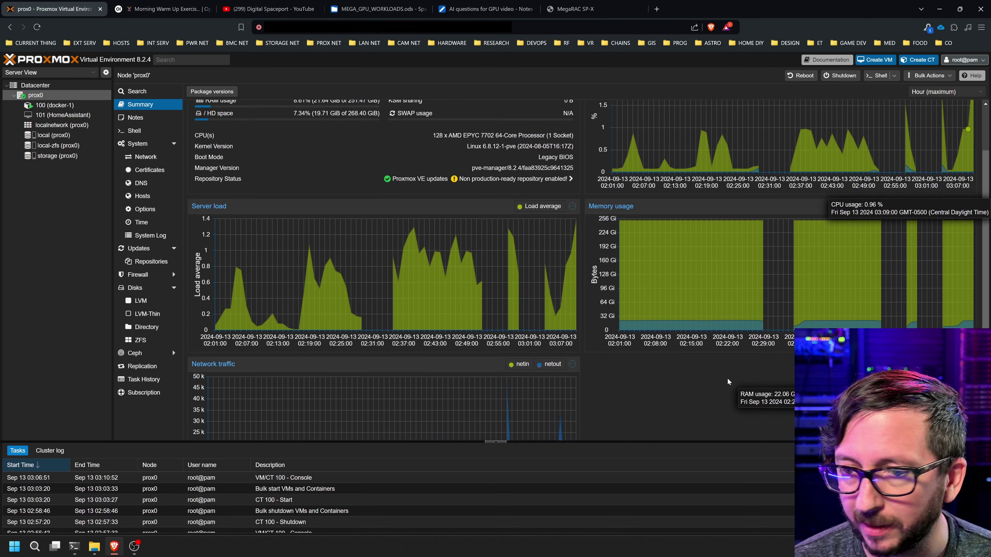
key("ctrl+Tab")
type("warmup")
key("Return")
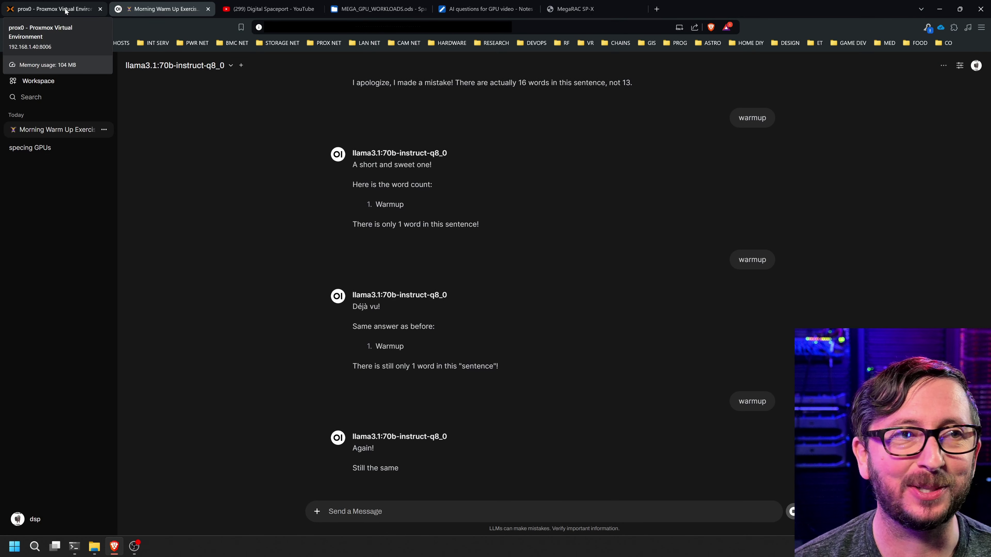
left_click(65, 11)
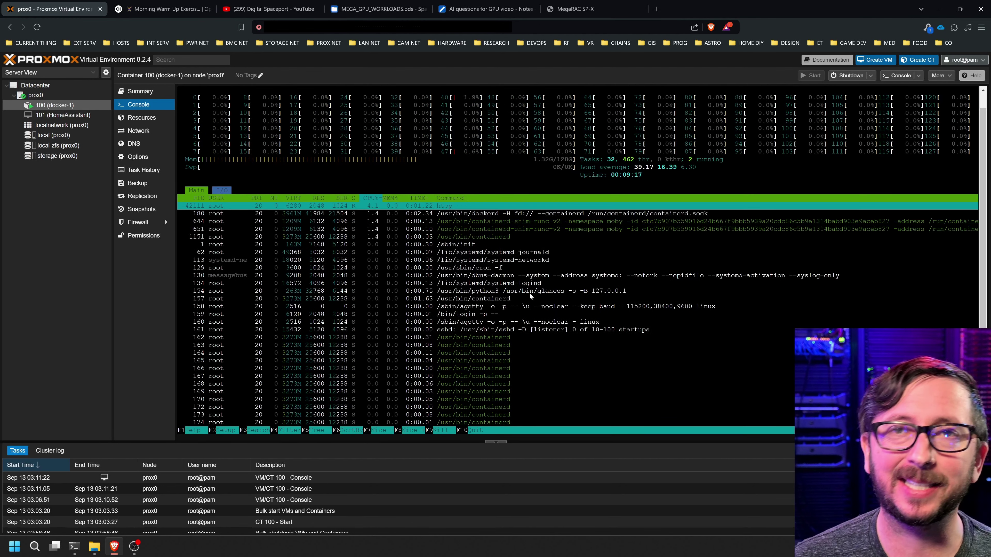
left_click(158, 12)
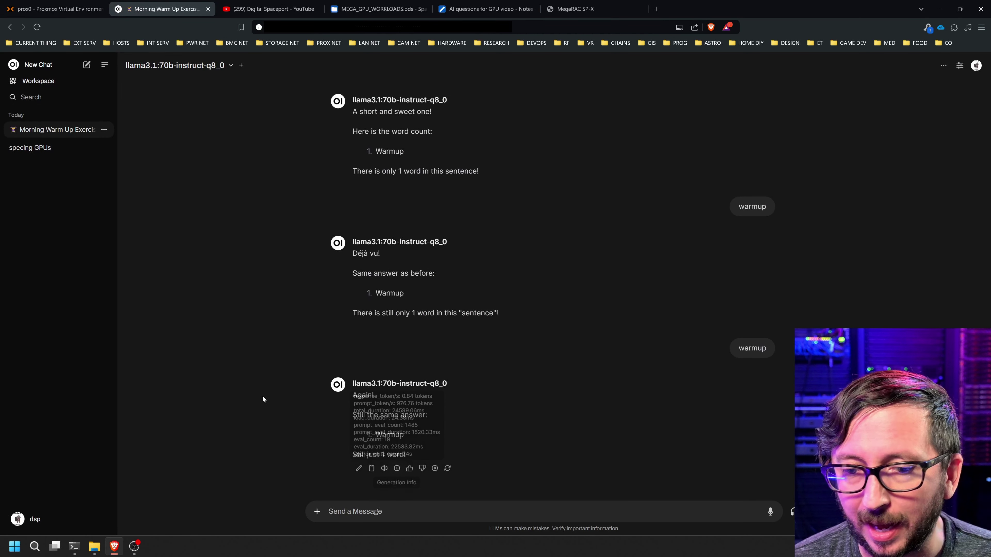
Reload the spreadsheet and mark row 7's Q8_0 three-GPU run 'does not fit' in N7–Q7.
left_click(381, 12)
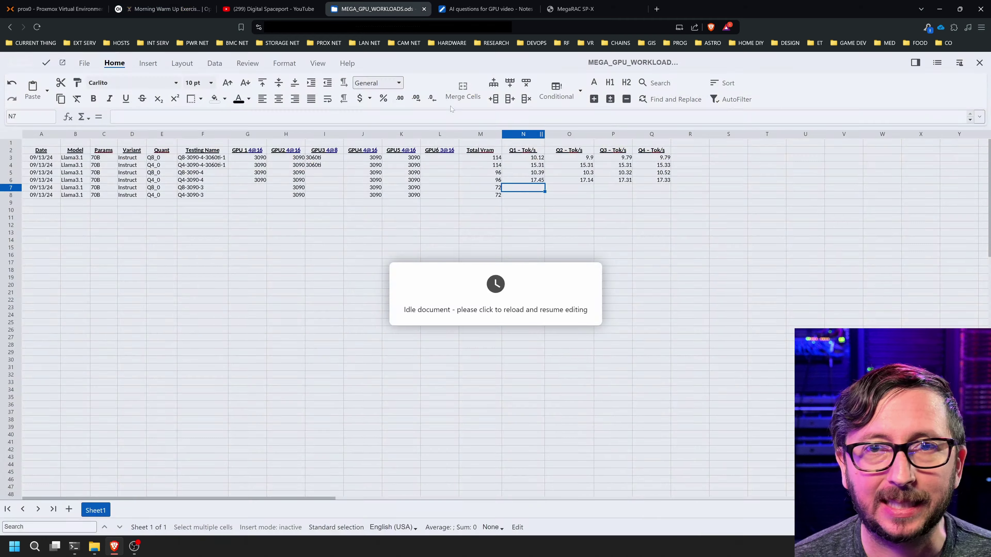
left_click(607, 179)
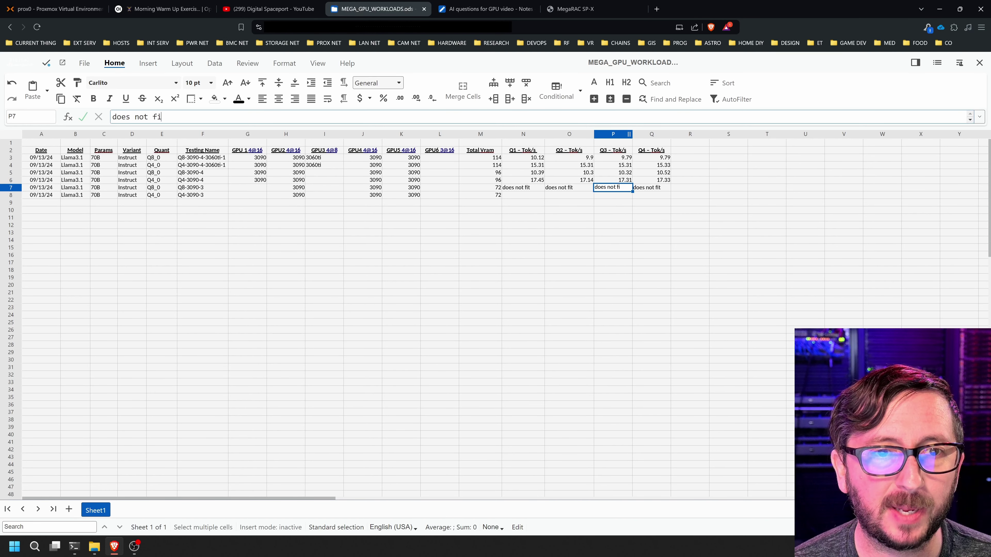
type("t")
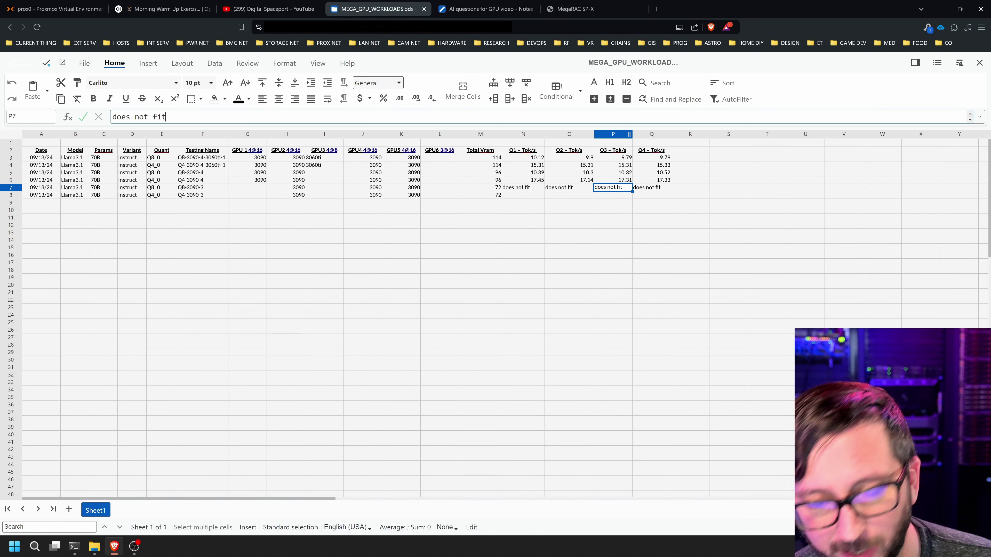
left_click(532, 197)
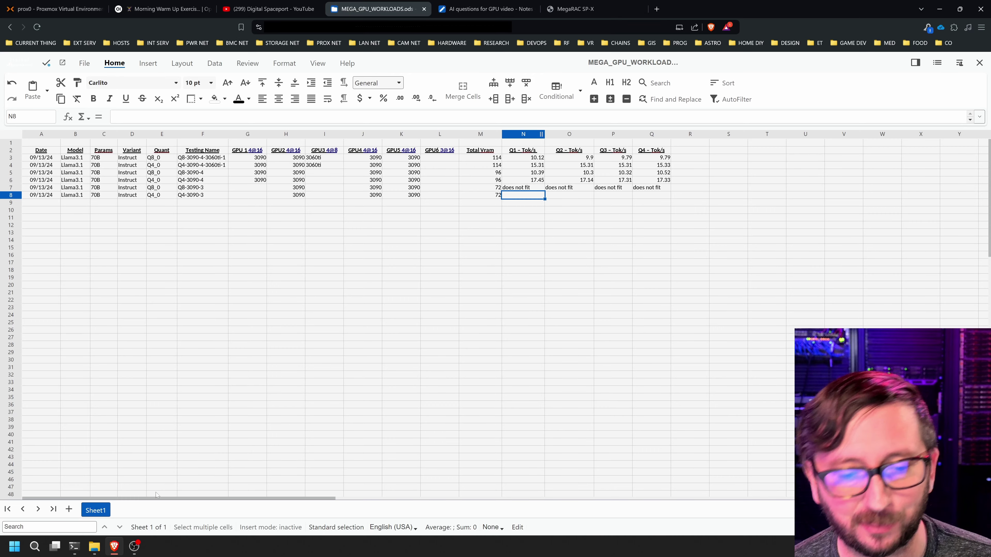
key("ctrl+1")
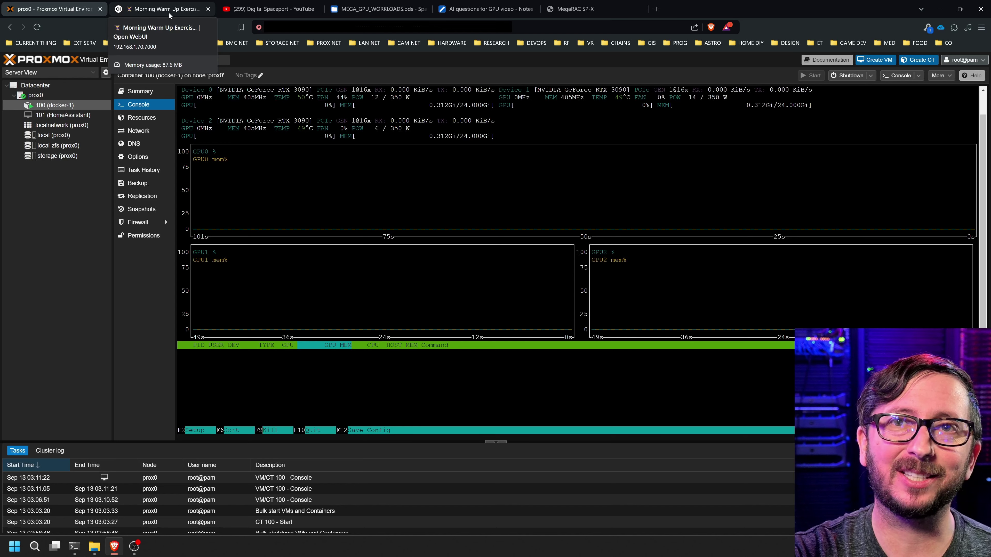
Load ollama.com's llama3.1:70b page and scroll through its 95 tags and sizes.
key("ctrl+t")
type("olla")
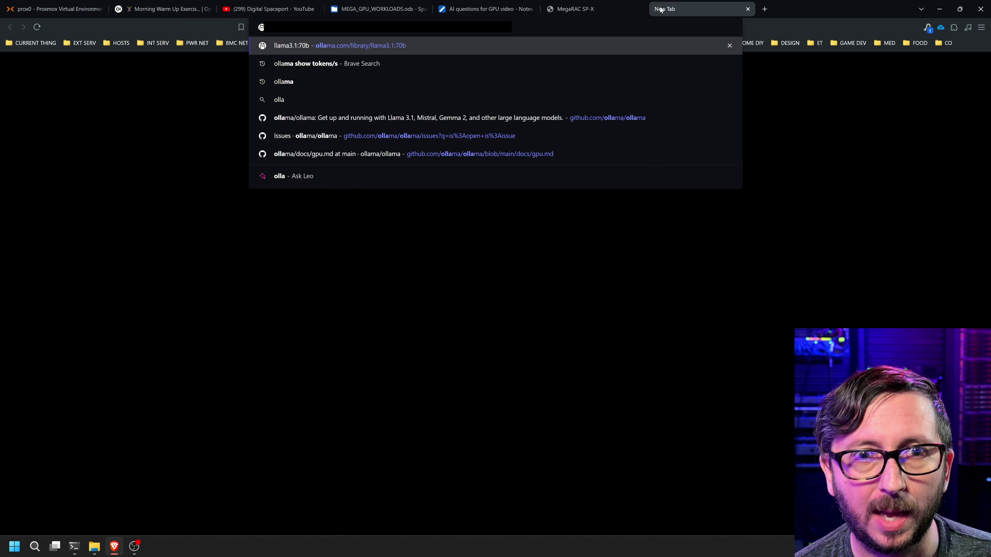
key("Return")
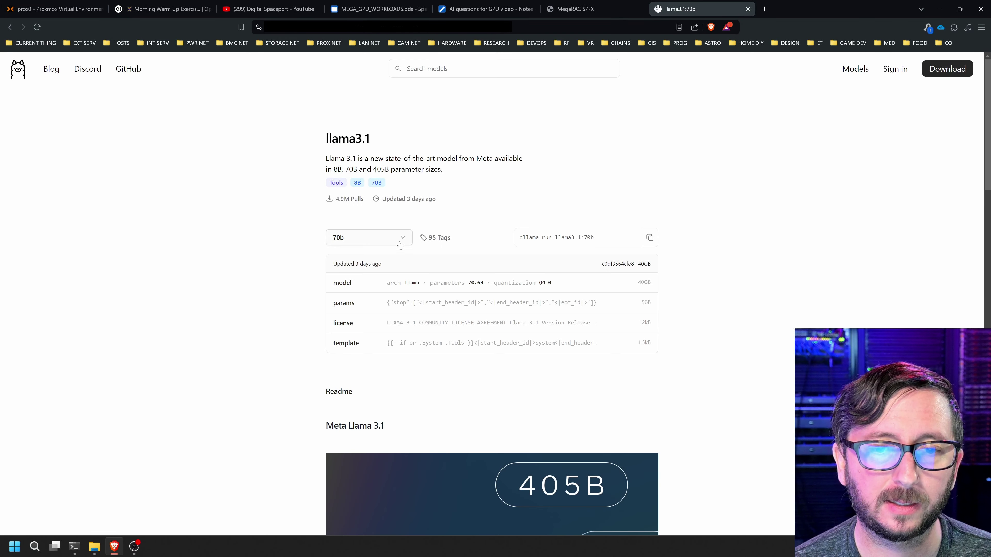
left_click(439, 238)
scroll(743, 234, "down", 1)
scroll(295, 245, "down", 10)
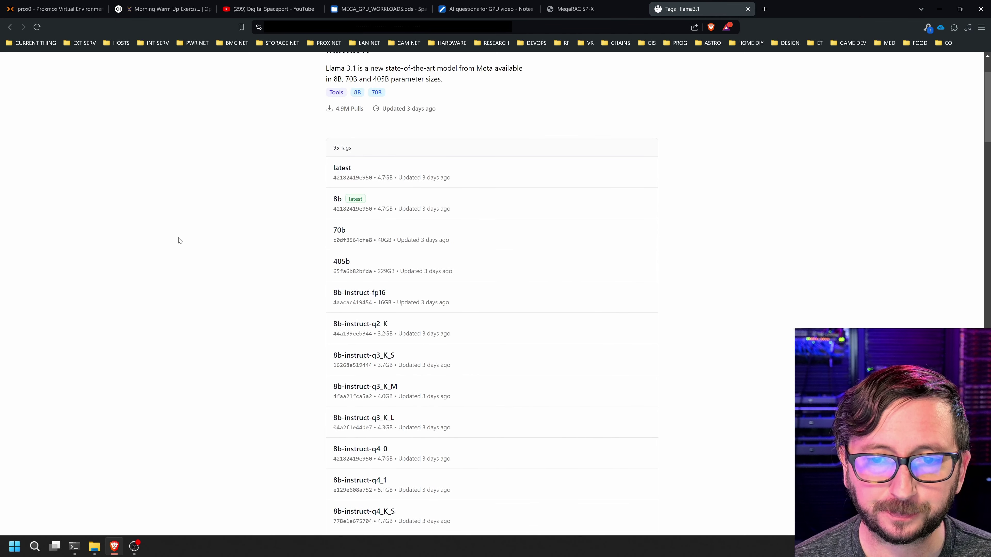
scroll(296, 245, "down", 10)
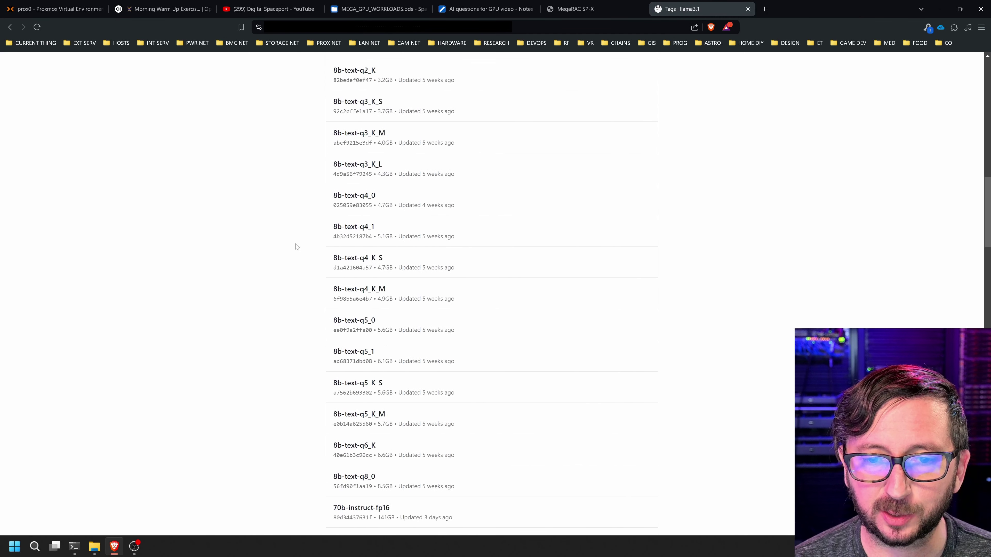
scroll(312, 411, "down", 10)
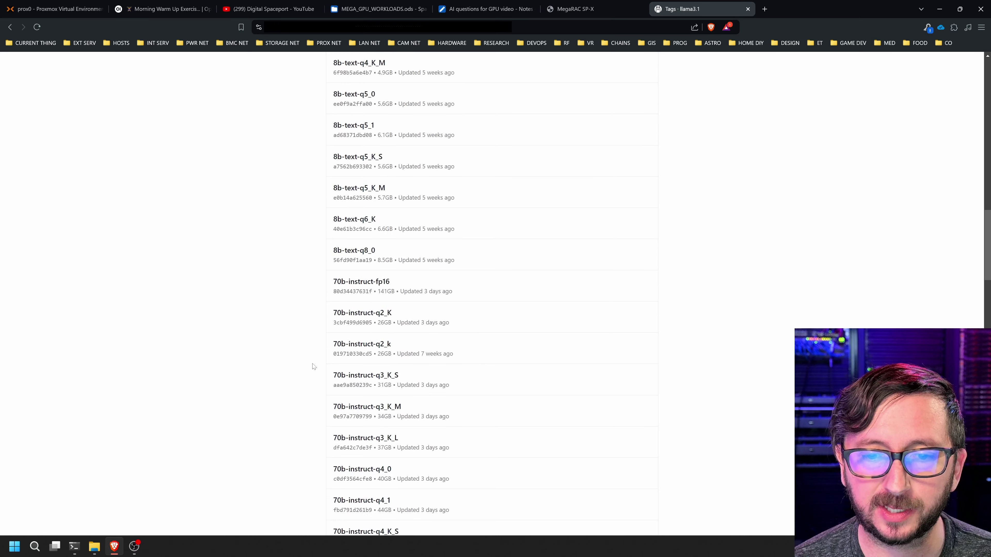
scroll(294, 283, "down", 1)
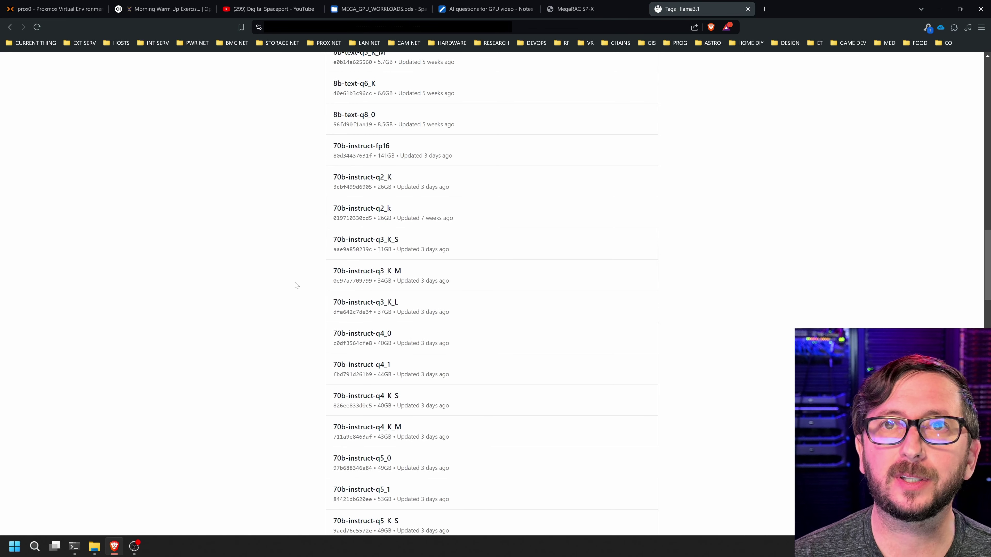
scroll(307, 276, "down", 8)
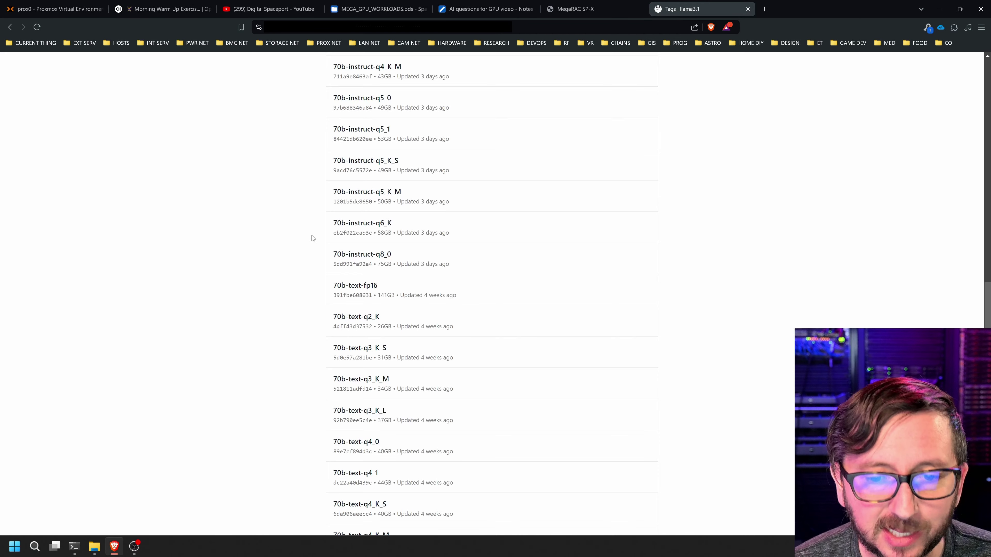
scroll(312, 255, "down", 2)
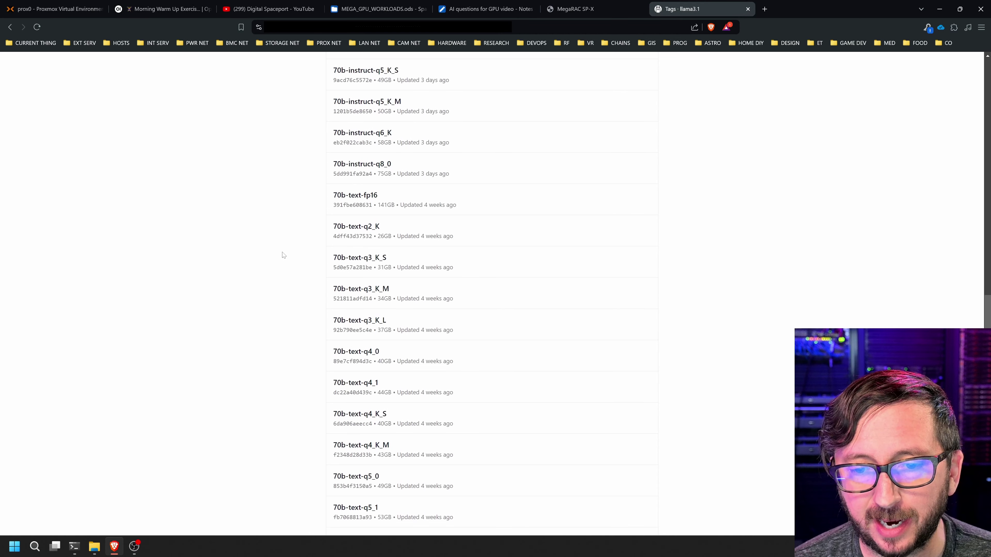
scroll(281, 254, "up", 7)
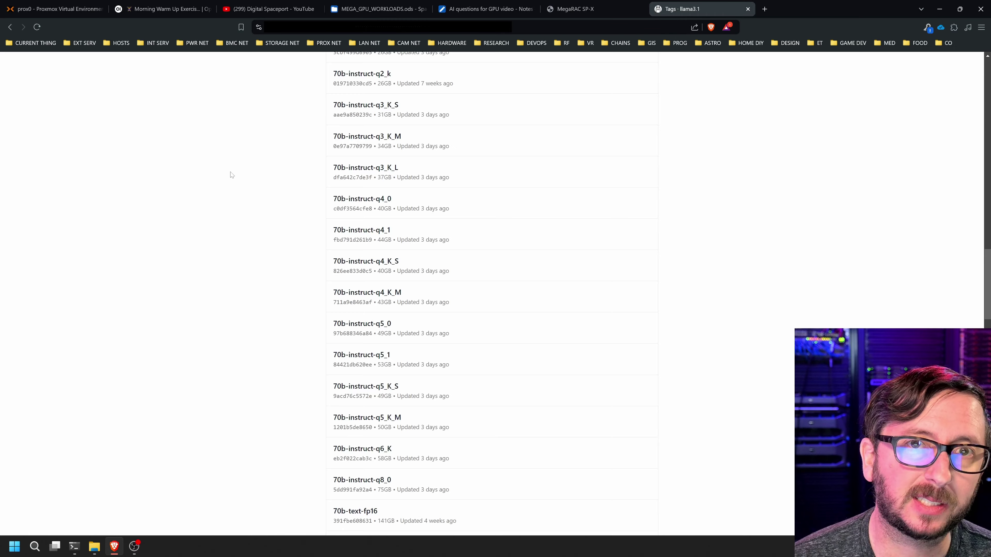
scroll(230, 175, "up", 15)
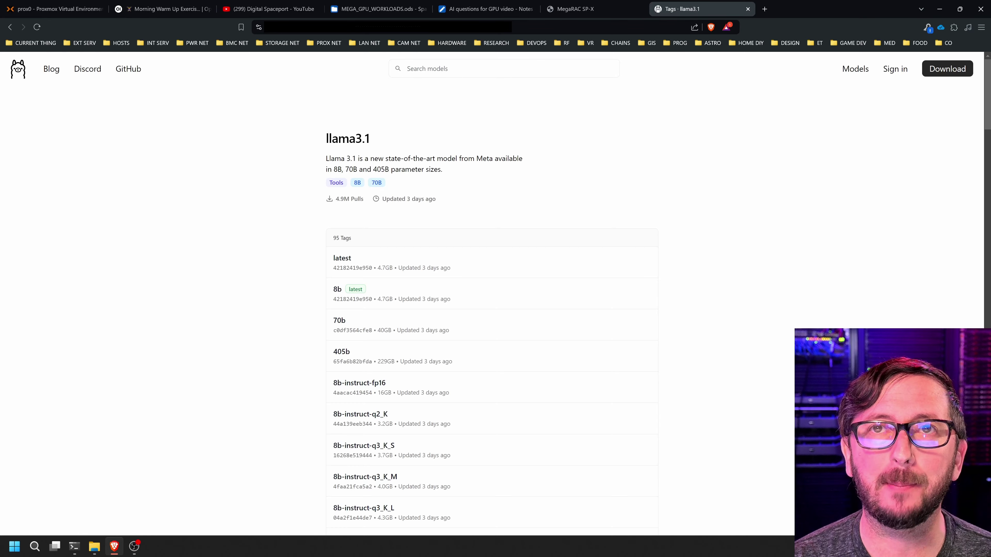
key("ctrl+1")
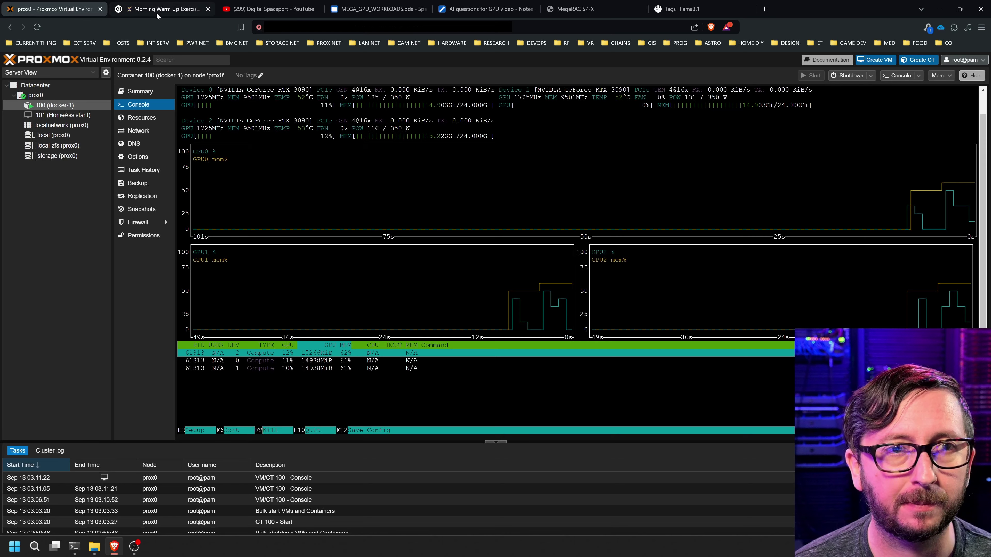
Switch back to the llama3.1:70b warmup chat and bring up its reply's generation info.
left_click(164, 9)
mouse_move(398, 471)
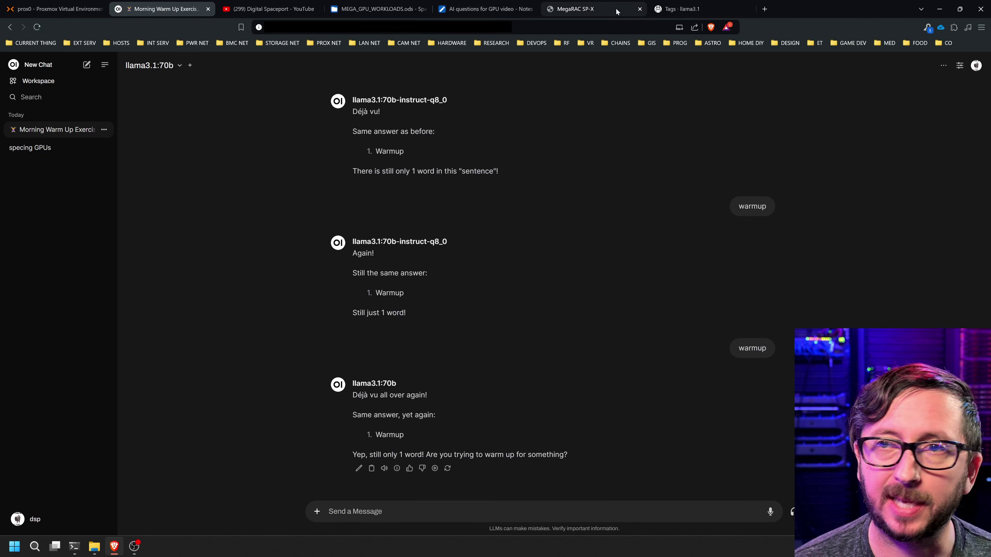
Enter 18 tok/s as the Q1 result in N8, then select O8 for Q2.
left_click(374, 8)
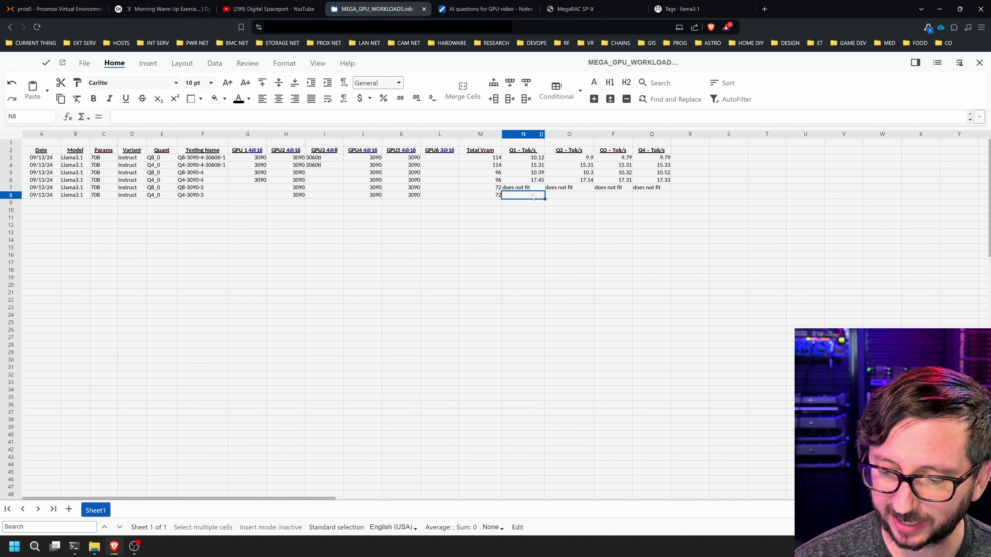
type("18")
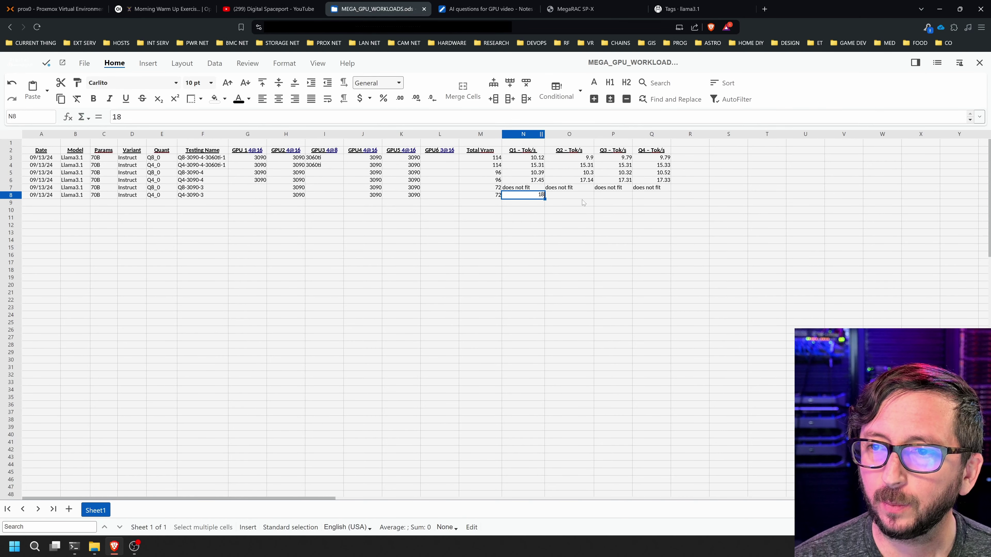
left_click(584, 203)
left_click(579, 196)
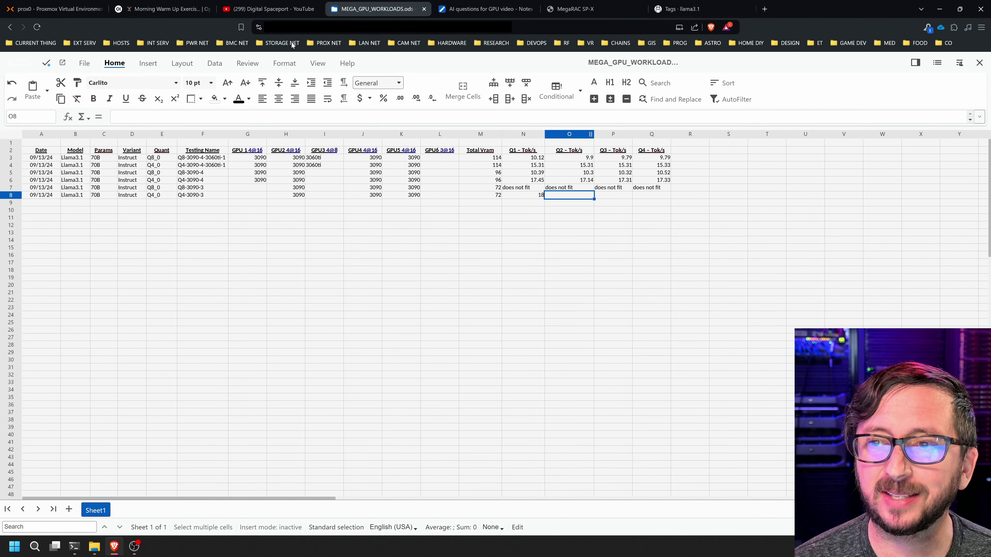
left_click(163, 8)
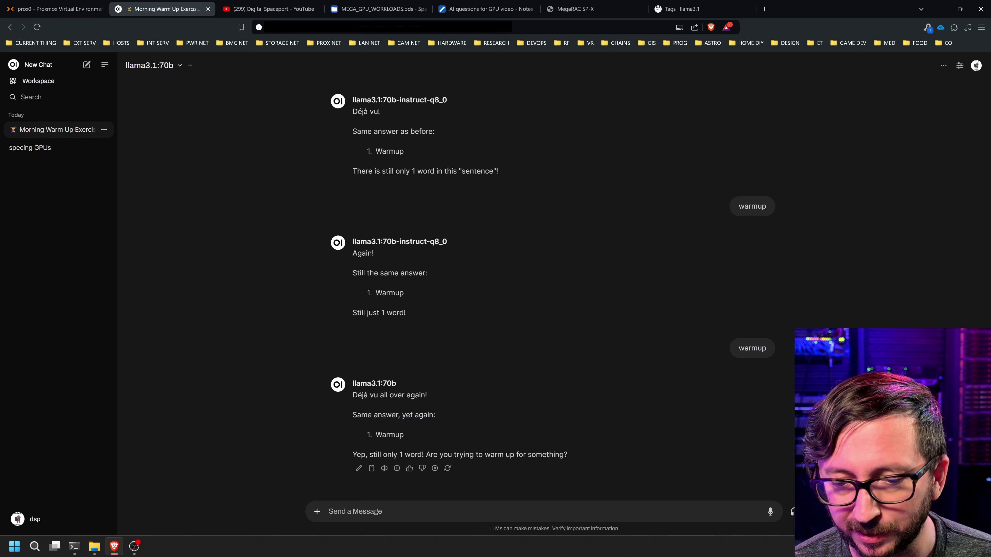
Send 'write me a program that generated fractals' to llama3.1:70b and wait for the Mandelbrot reply.
type("write me a program that generated fractals")
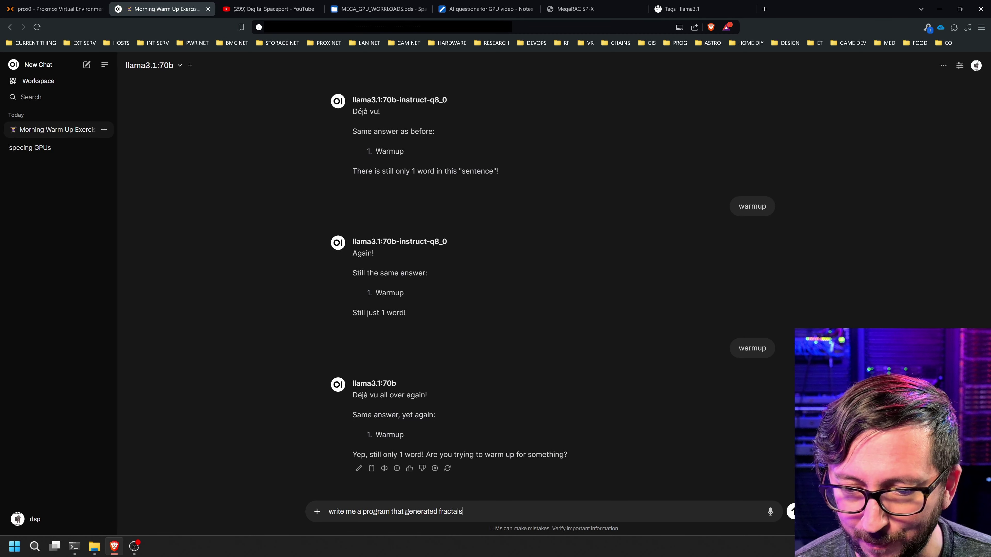
key("Return")
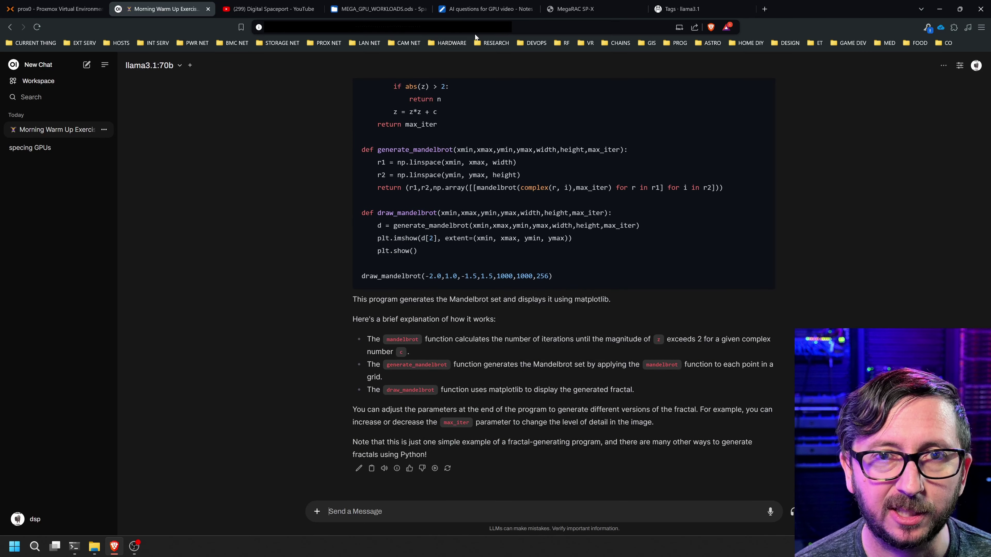
left_click(374, 9)
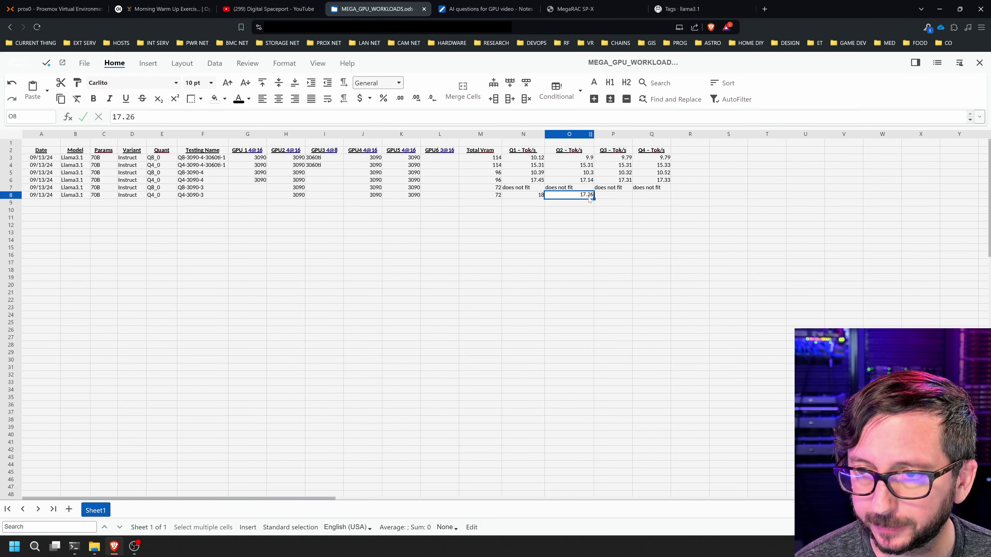
key("ctrl+Tab")
left_click(185, 7)
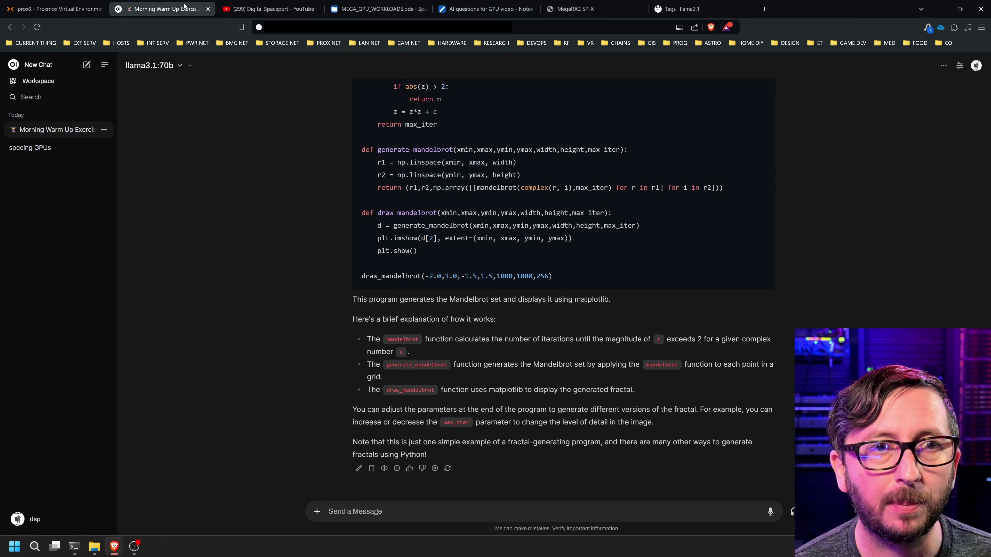
Send the 4,000-word pirate cat story prompt and read its 17.1 response tokens/s.
type("Tell me a story about a cat in 4 thousand words, not characters or spaces. Words. Theme it like a pirate.")
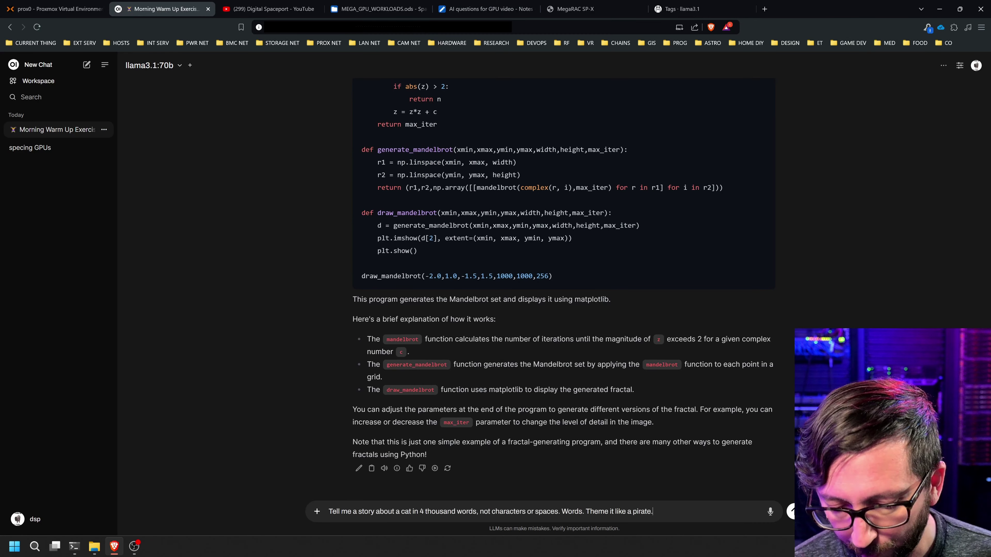
key("Return")
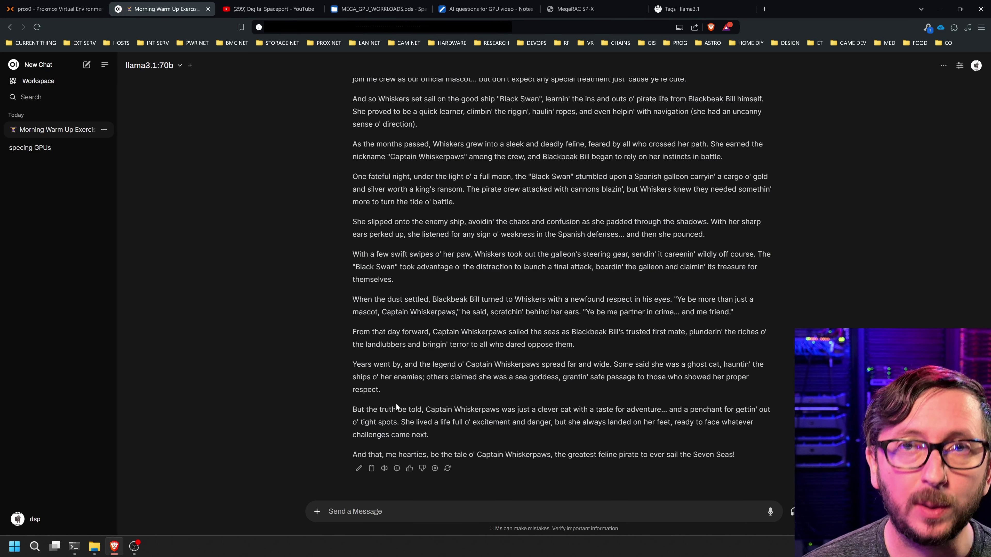
mouse_move(397, 470)
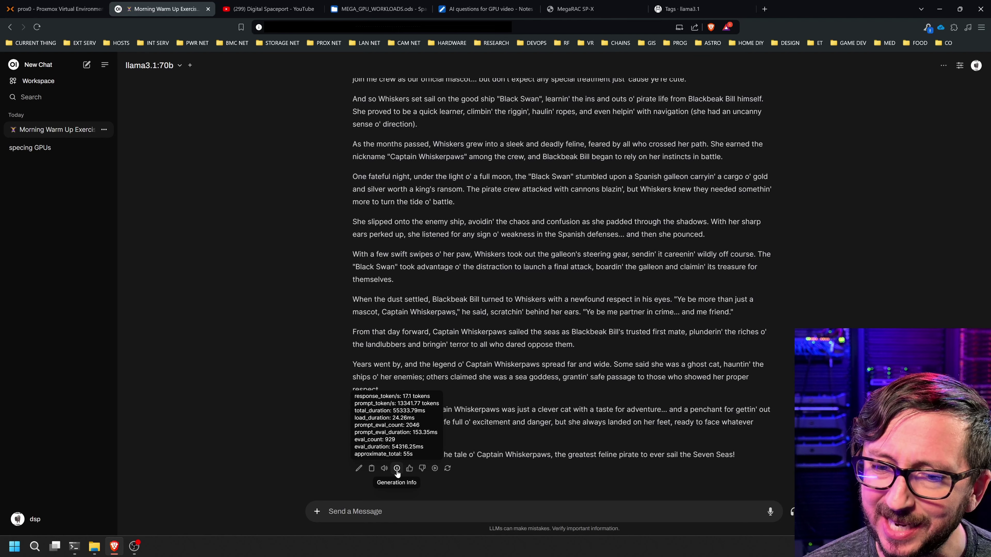
Enter 17.1 tok/s as the Q3 result in P8 of the Q4-3090-3 row.
left_click(366, 8)
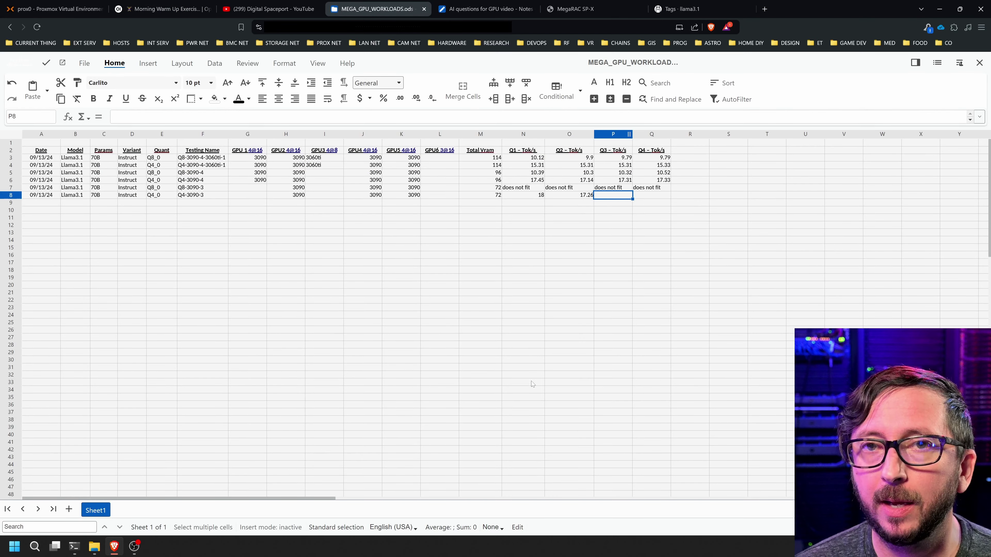
type("17.1")
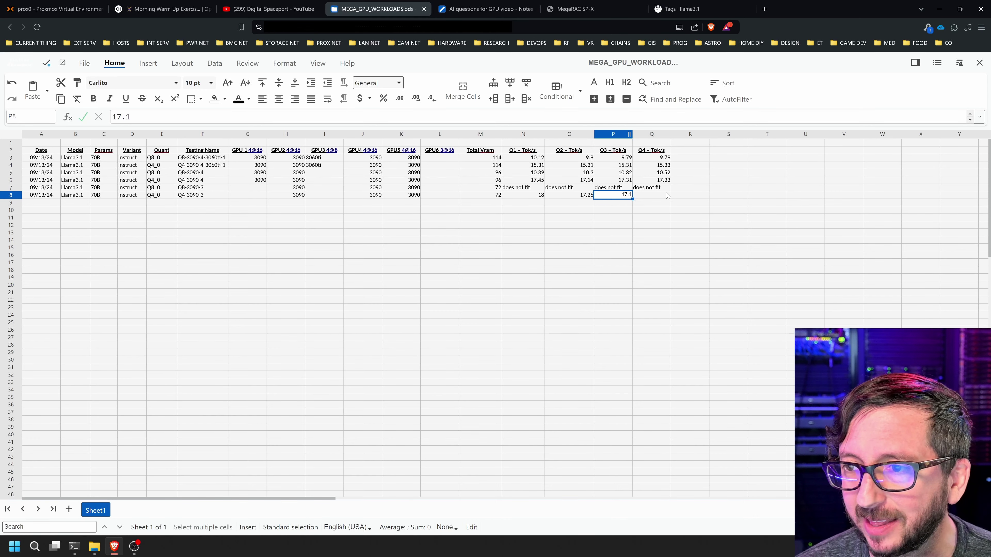
key("Tab")
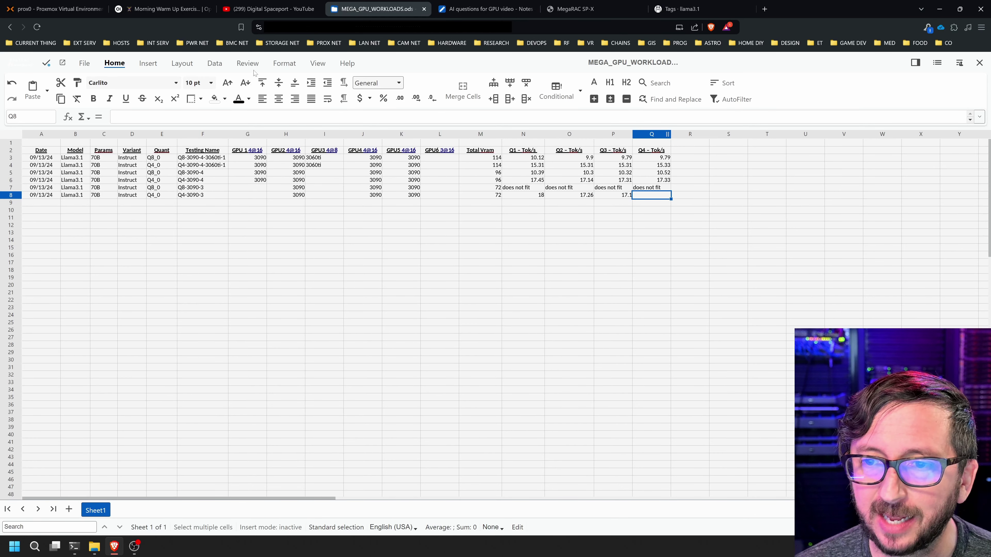
Copy the Q4 question from the test-questions note and check its reply speed.
left_click(486, 9)
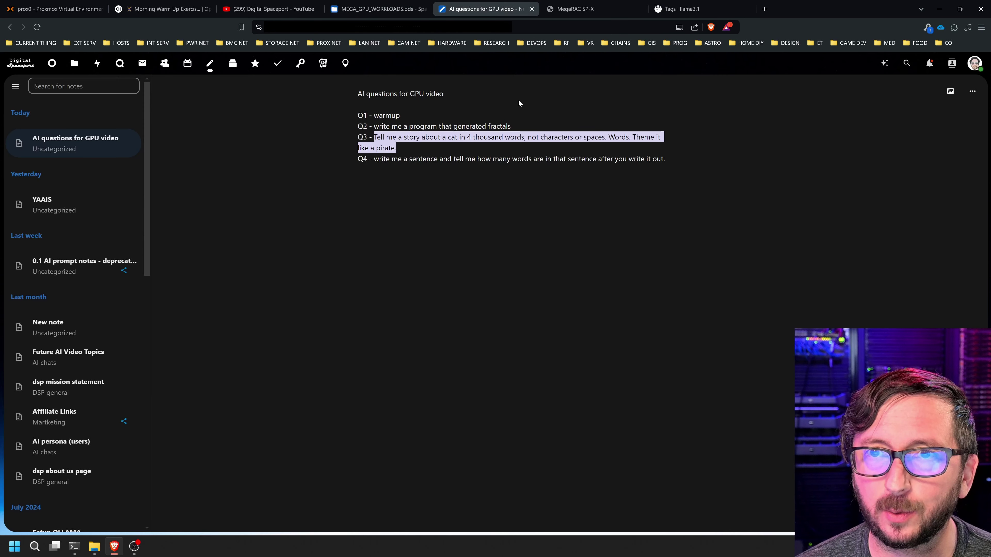
left_click_drag(705, 157, 385, 163)
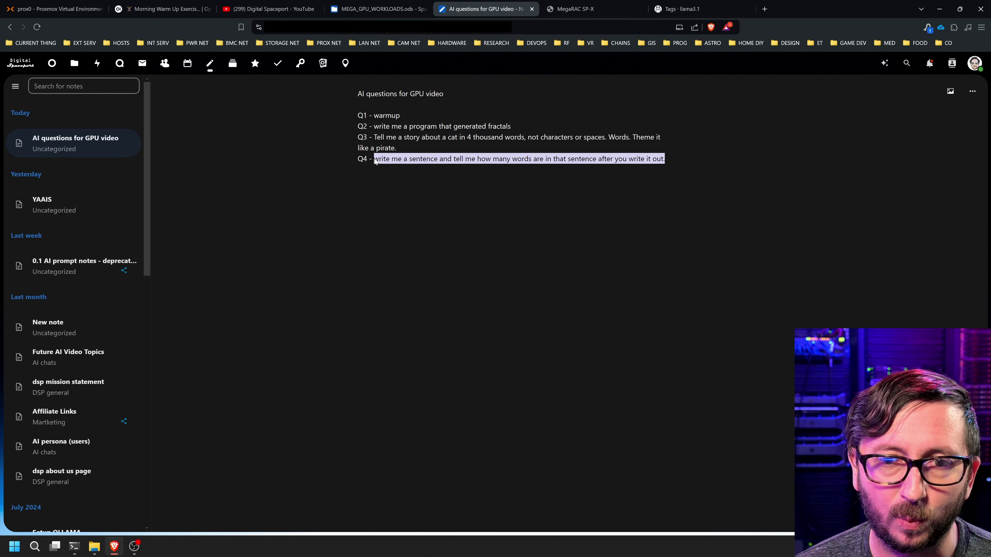
right_click(375, 161)
left_click(421, 195)
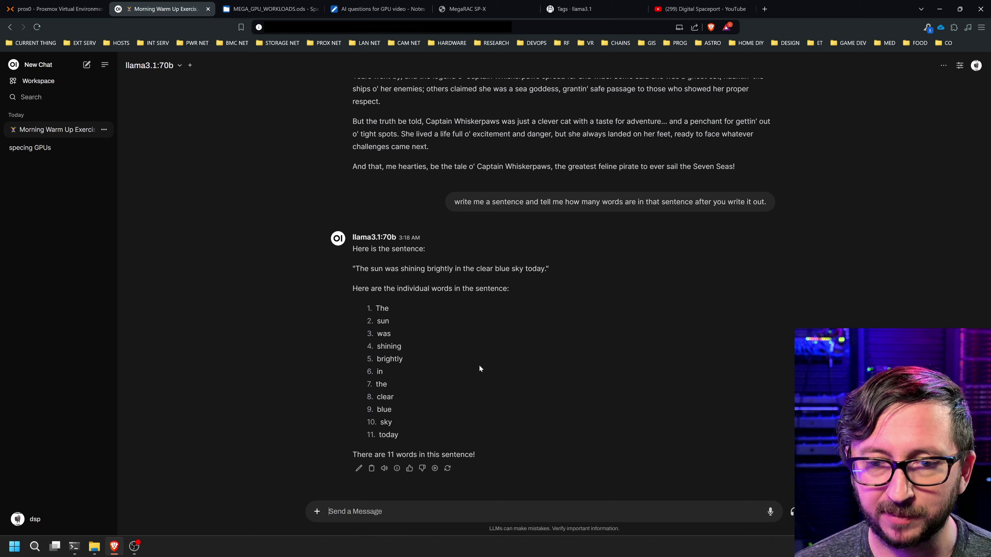
mouse_move(398, 471)
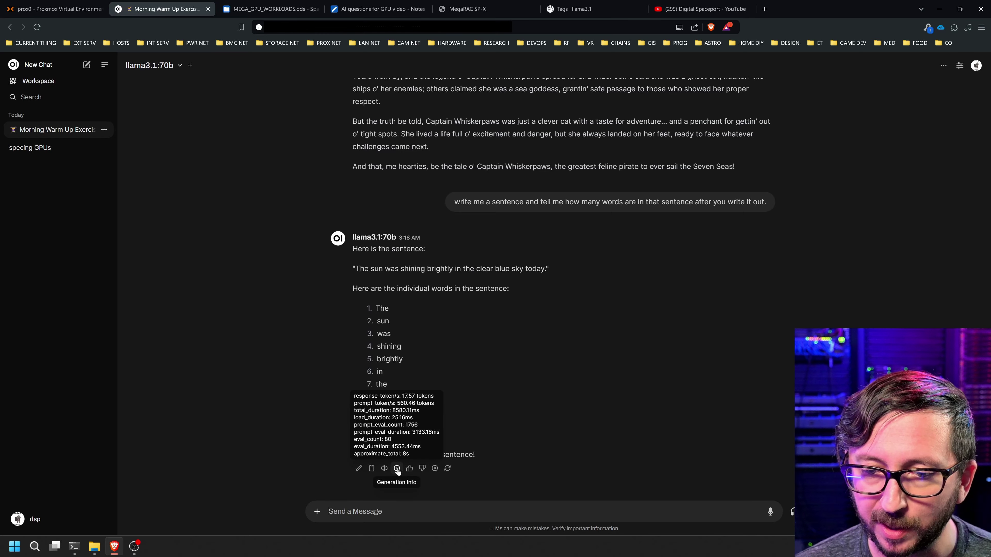
Enter 17.54 tok/s as the Q4 result in Q8.
left_click(269, 9)
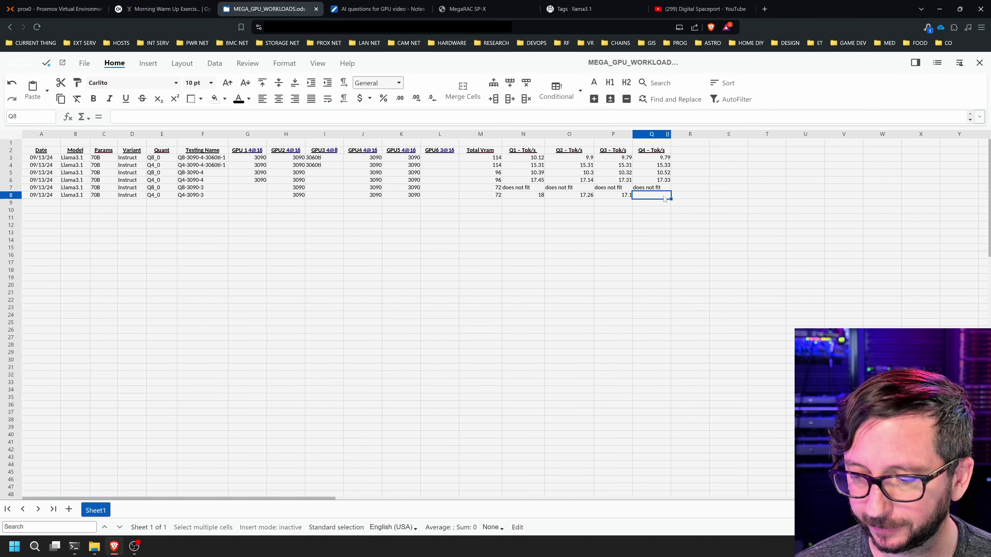
type("17.54")
key("Return")
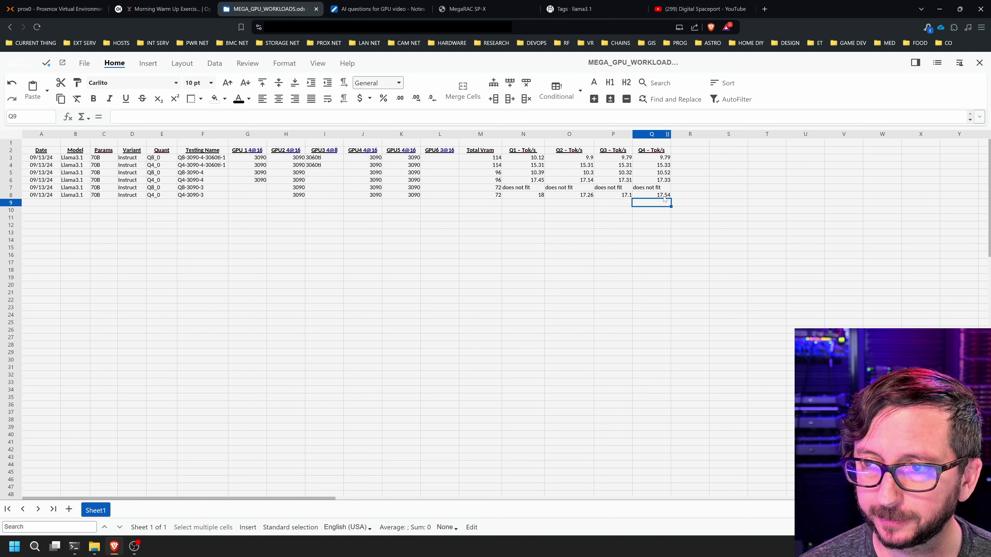
key("Left")
key("Left")
key("Left")
key("Left")
key("Left")
key("Left")
key("Left")
key("Left")
key("Left")
key("Left")
key("Left")
key("Left")
key("Left")
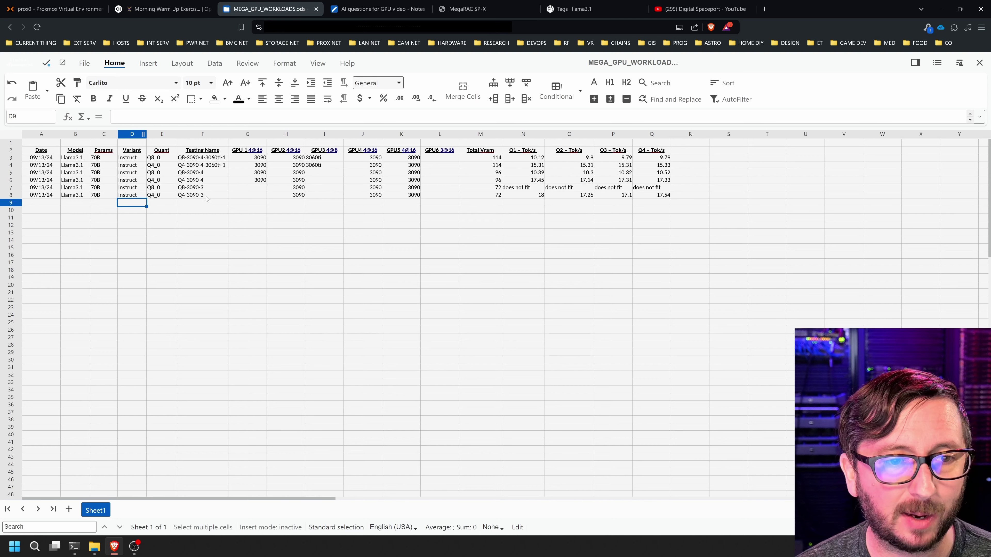
Copy row 8's Date through Testing Name cells into row 9 and set its Total VRAM to 48.
left_click_drag(206, 195, 48, 199)
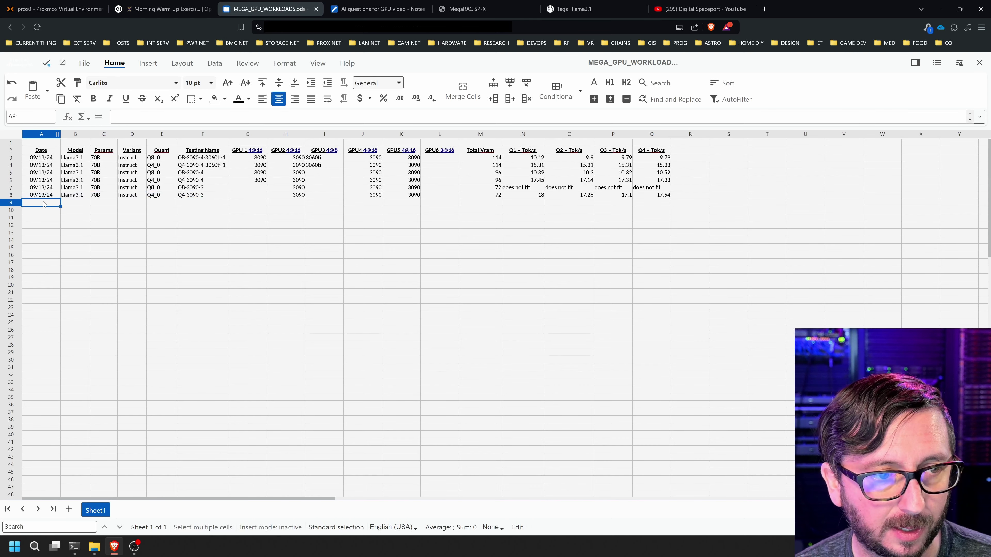
left_click(490, 202)
type("48")
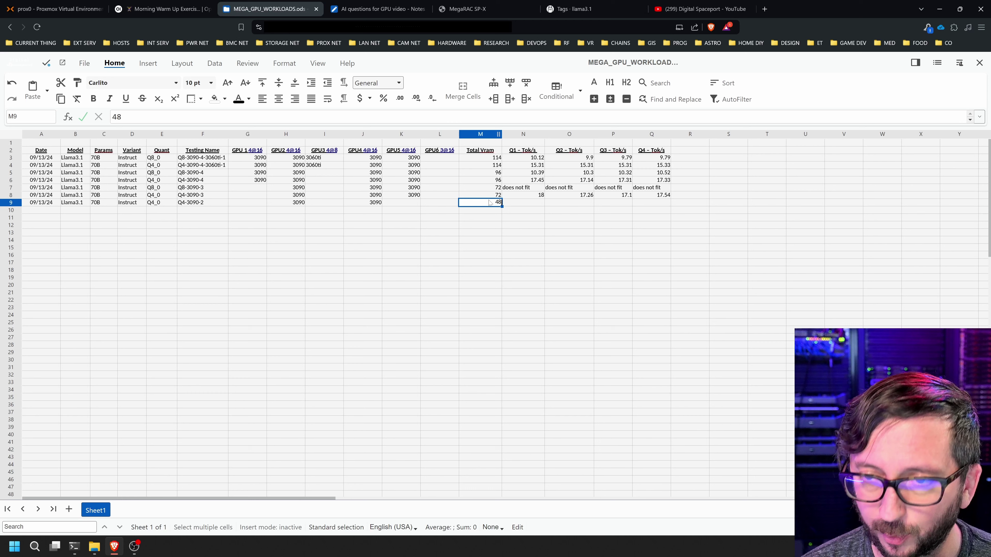
key("Tab")
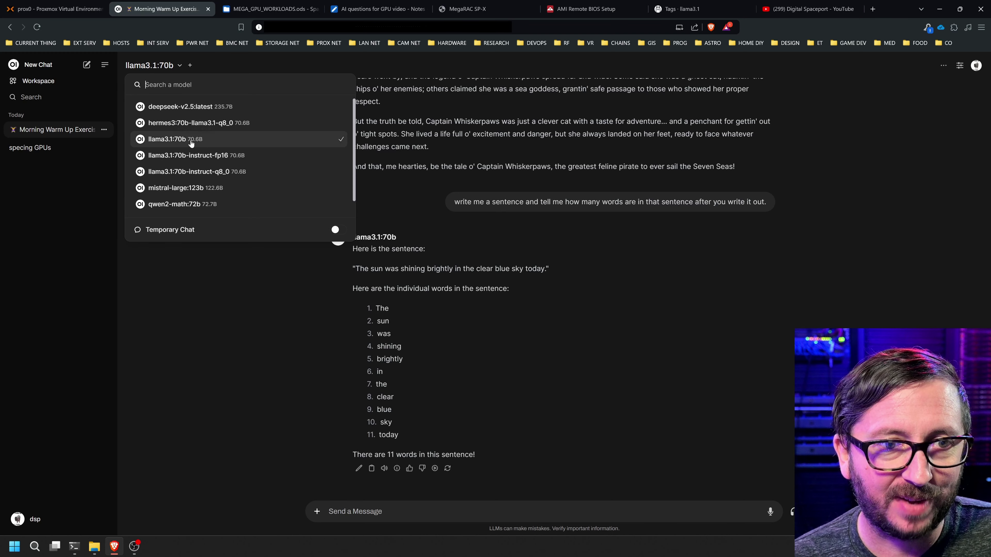
Close the model list, send 'warmup' to llama3.1:70b, and read the reply's generation speed.
mouse_move(191, 144)
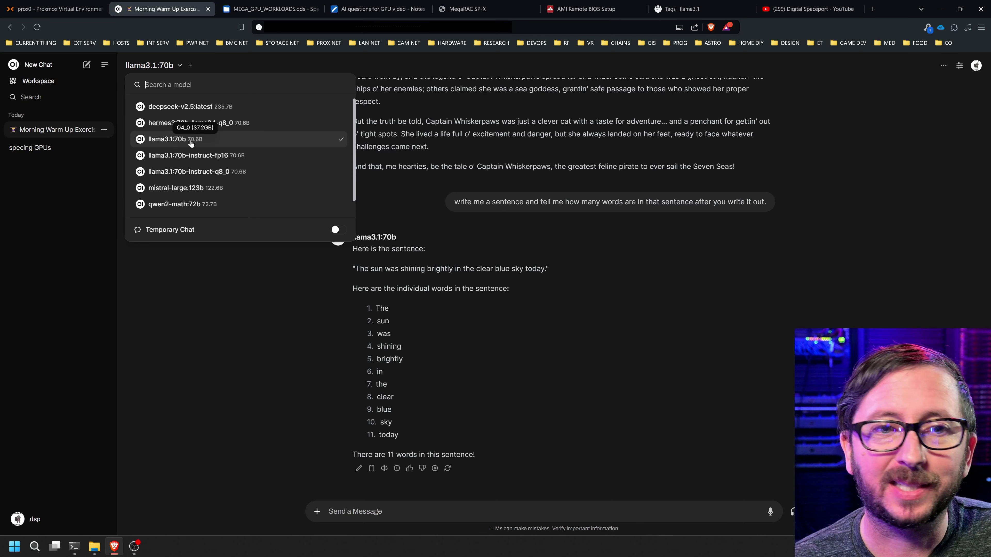
left_click(226, 376)
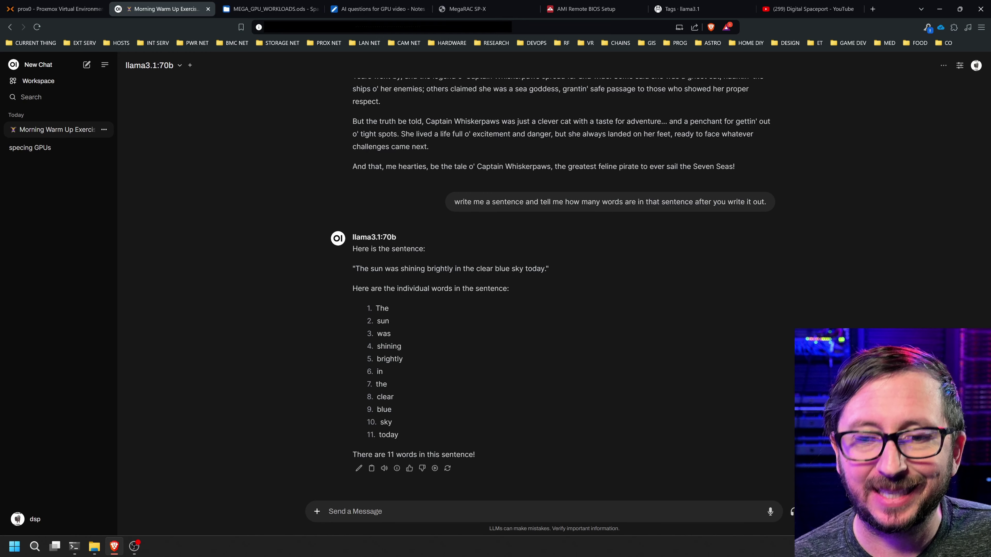
type("warmup")
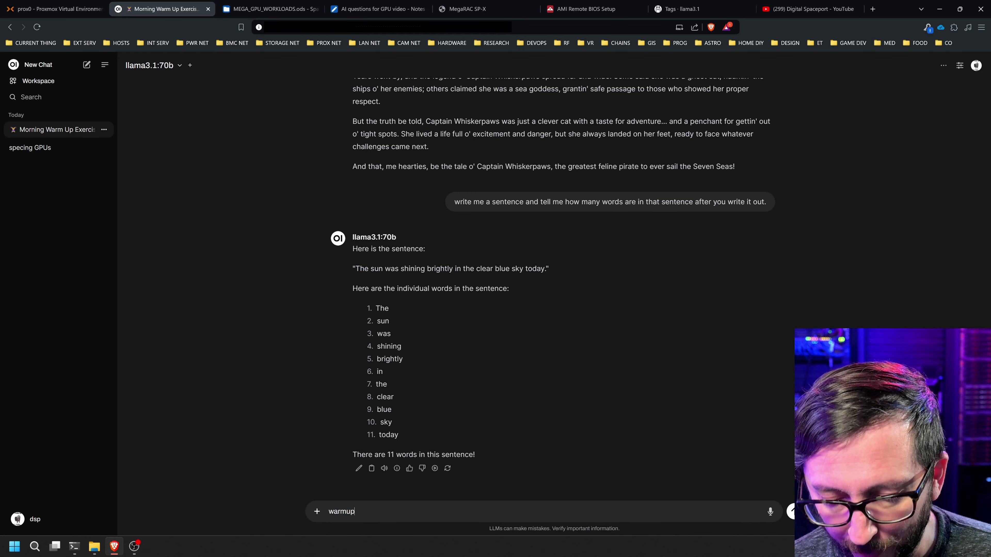
key("Return")
mouse_move(397, 471)
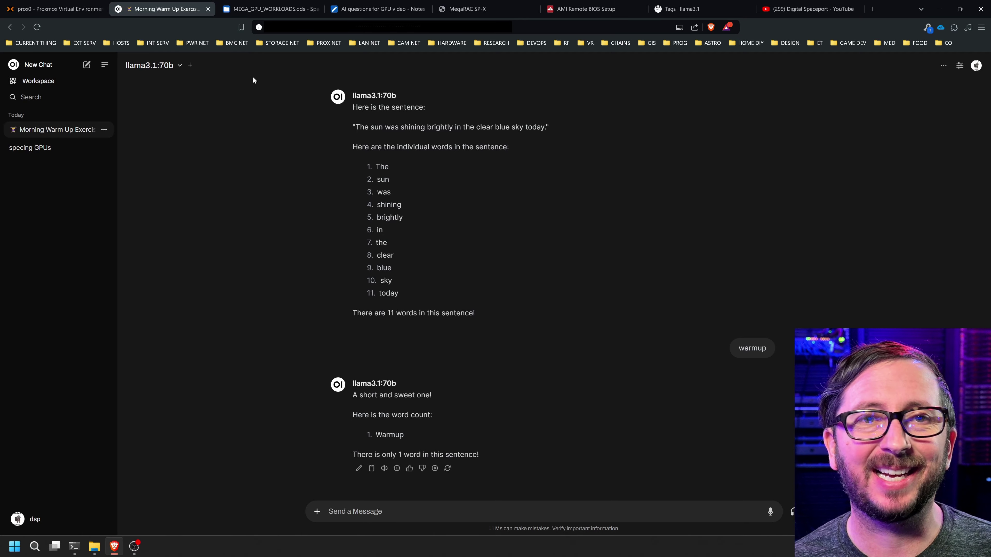
left_click(268, 9)
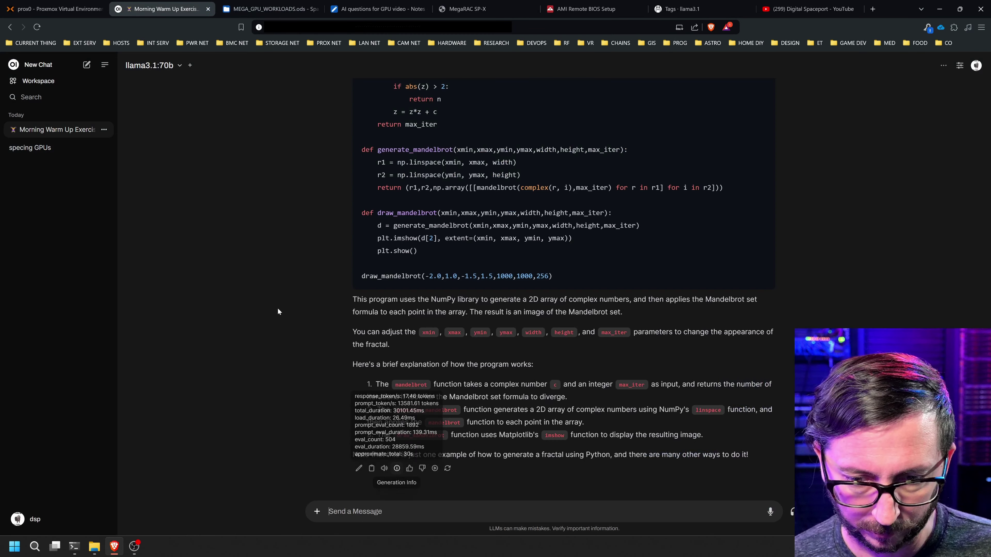
left_click(268, 9)
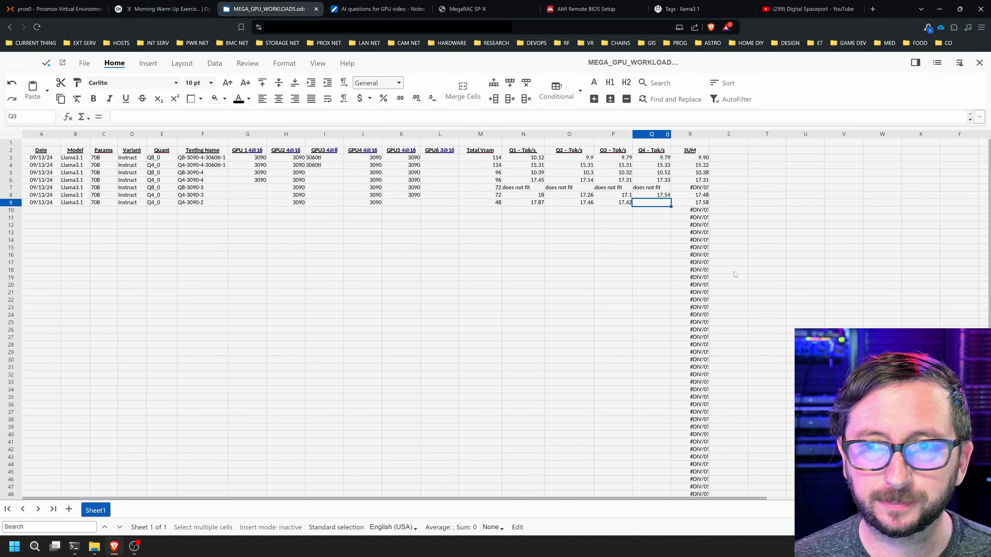
Select row 7's 'does not fit' entry, then click an empty cell off the data.
left_click(527, 190)
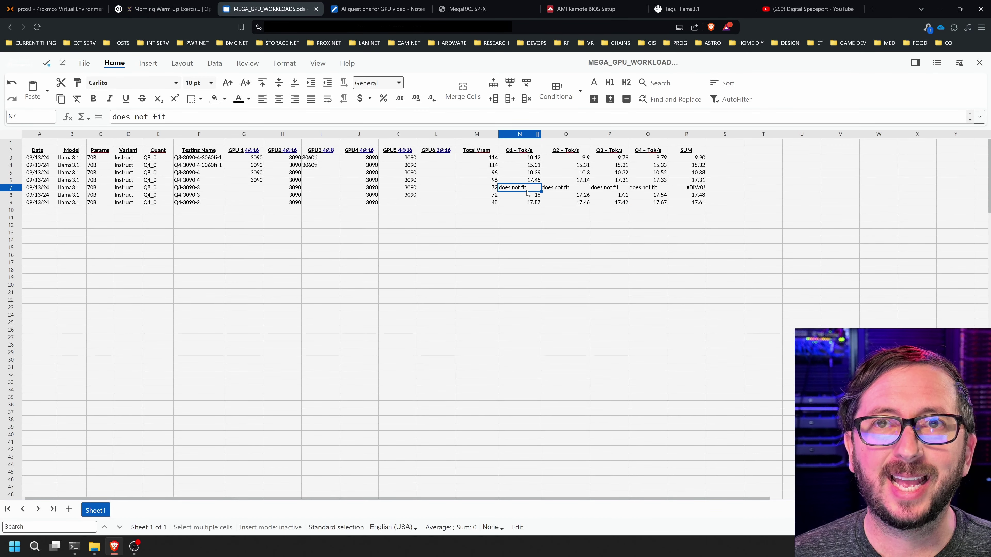
left_click(566, 221)
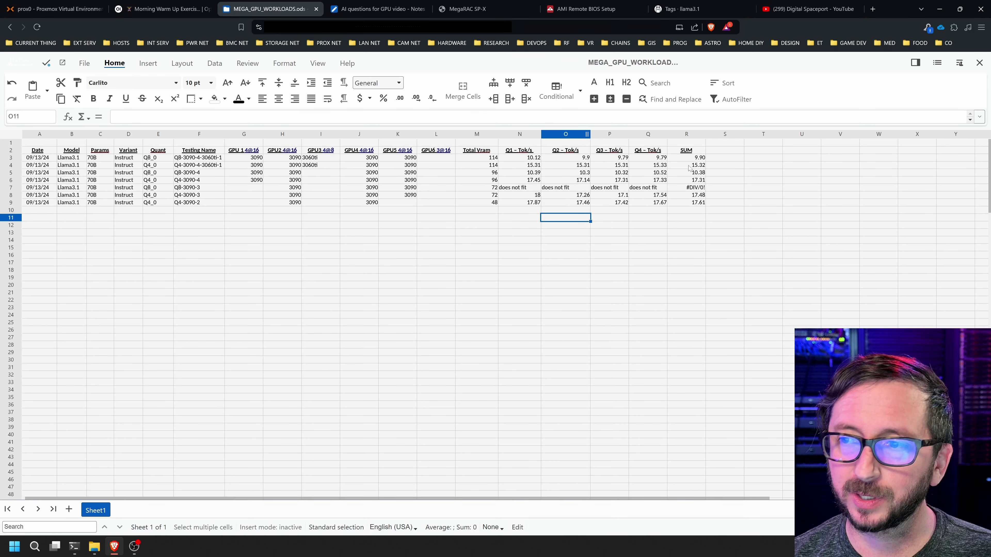
Replace the R2 header SUM with AVERAGED and check R9's =AVERAGE(N9:Q9) formula.
left_click(689, 153)
type("S")
key("BackSpace")
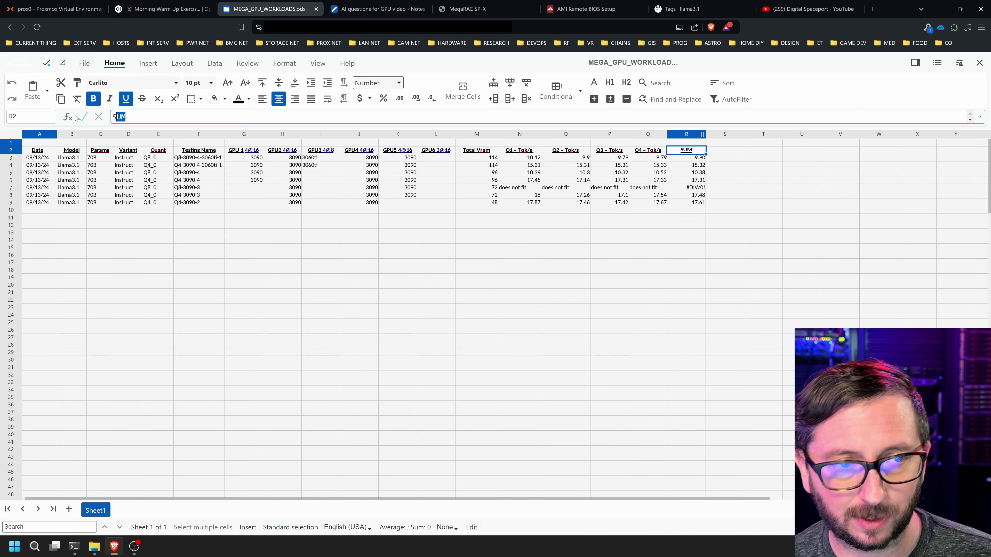
key("BackSpace")
type("AVERAGED")
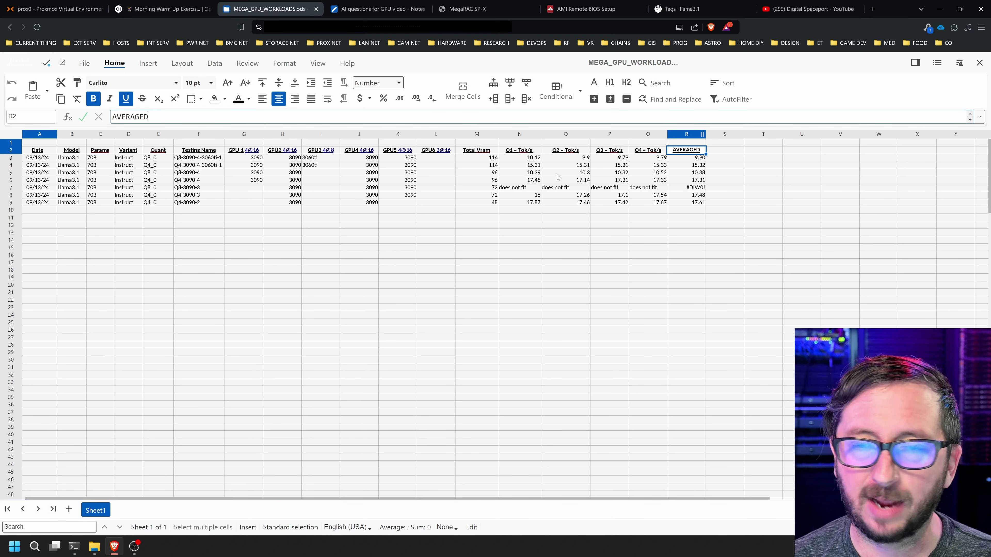
key("Return")
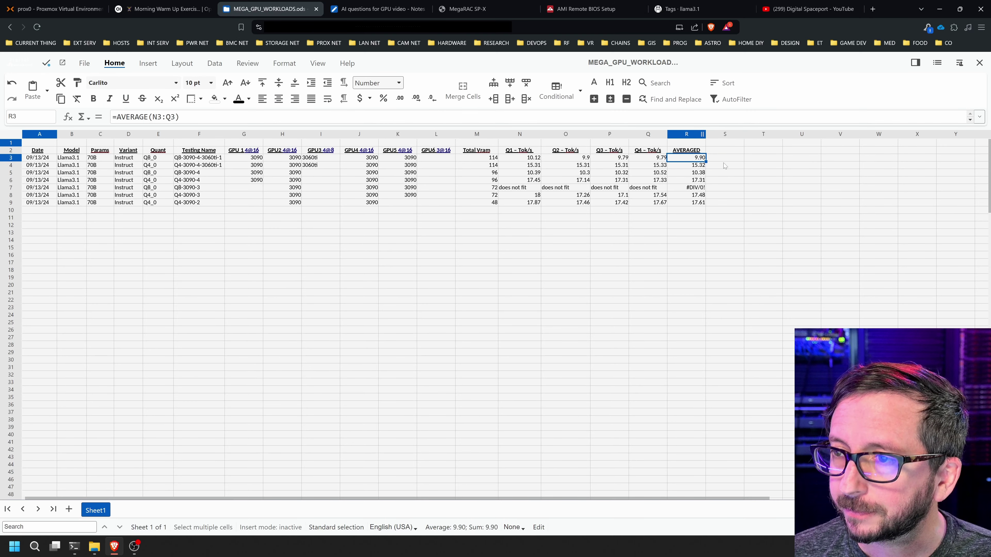
left_click(722, 159)
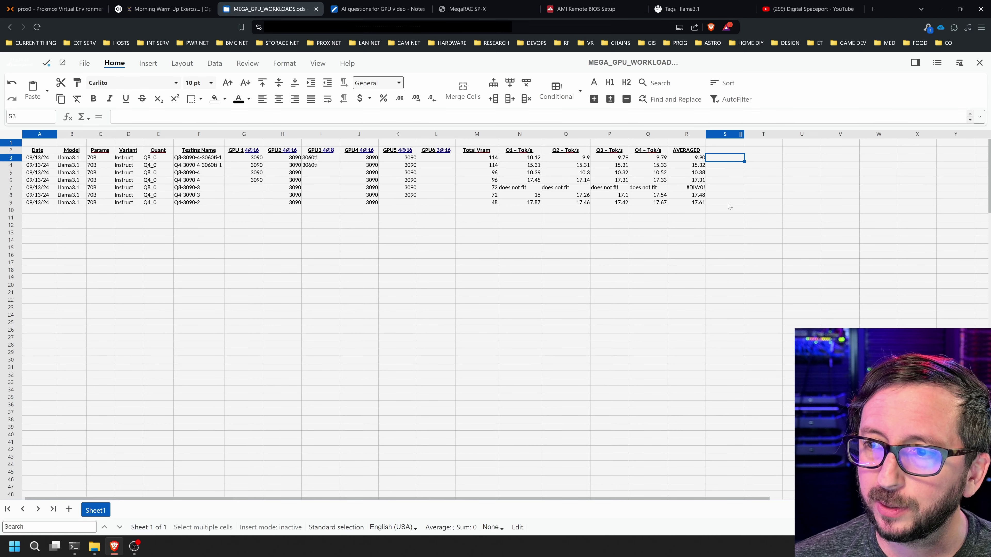
left_click(702, 204)
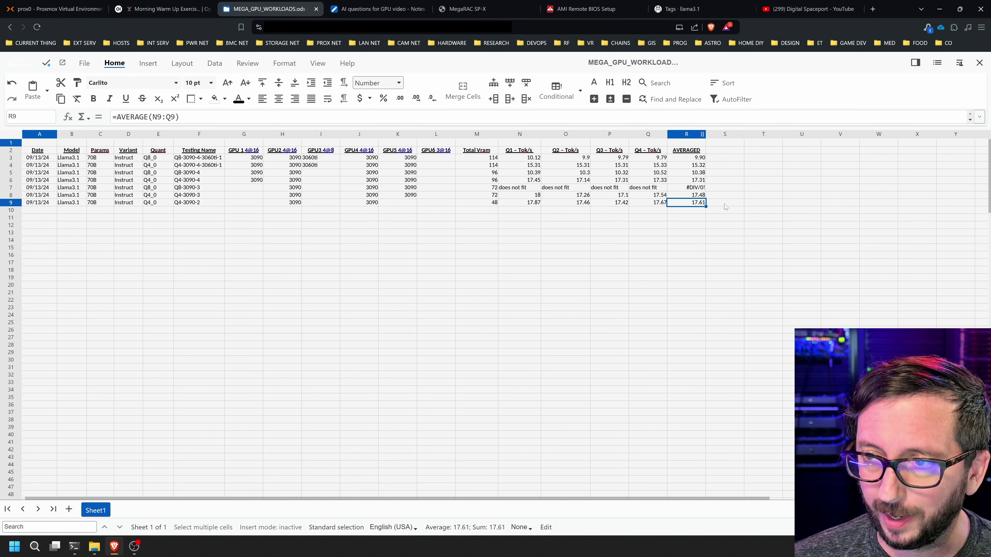